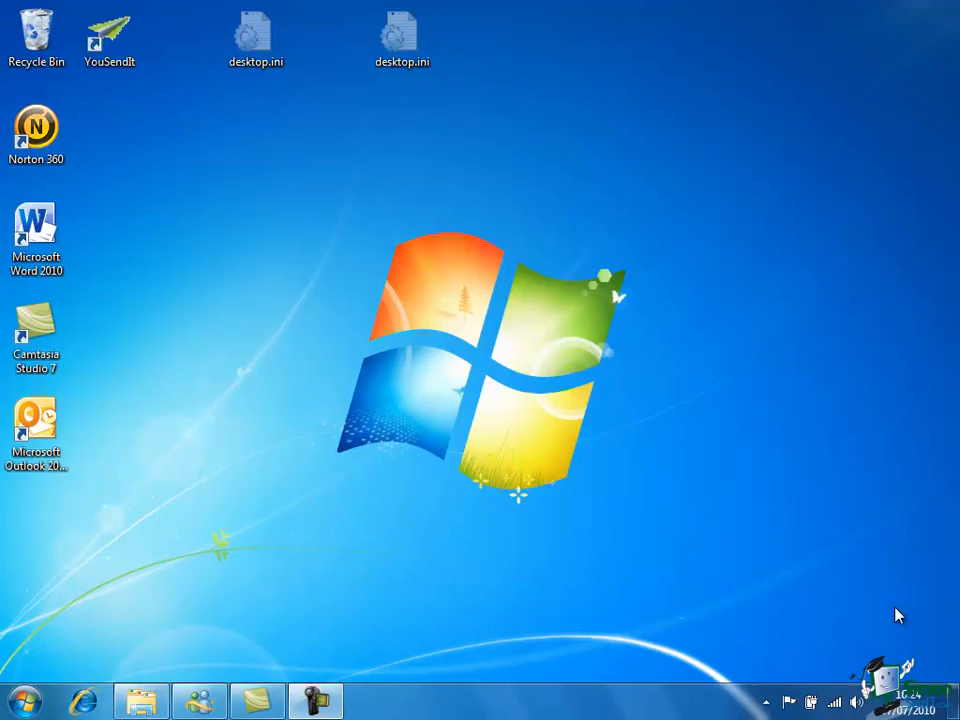
Launch Microsoft Outlook 2010 from the Microsoft Office folder in the full program list and close it again.
mouse_move(131, 703)
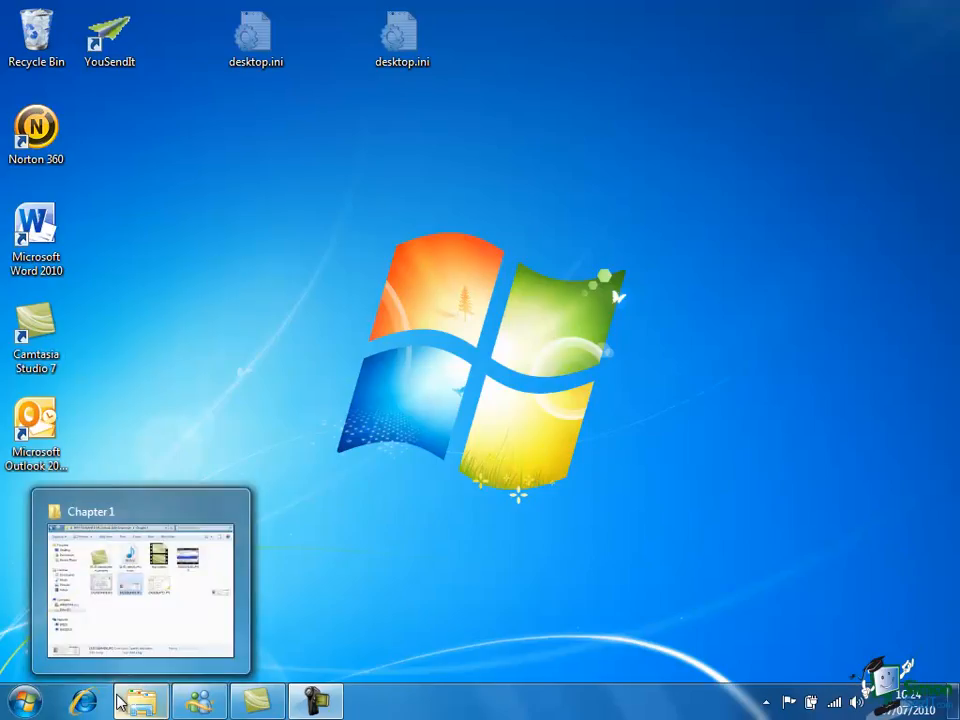
click(24, 704)
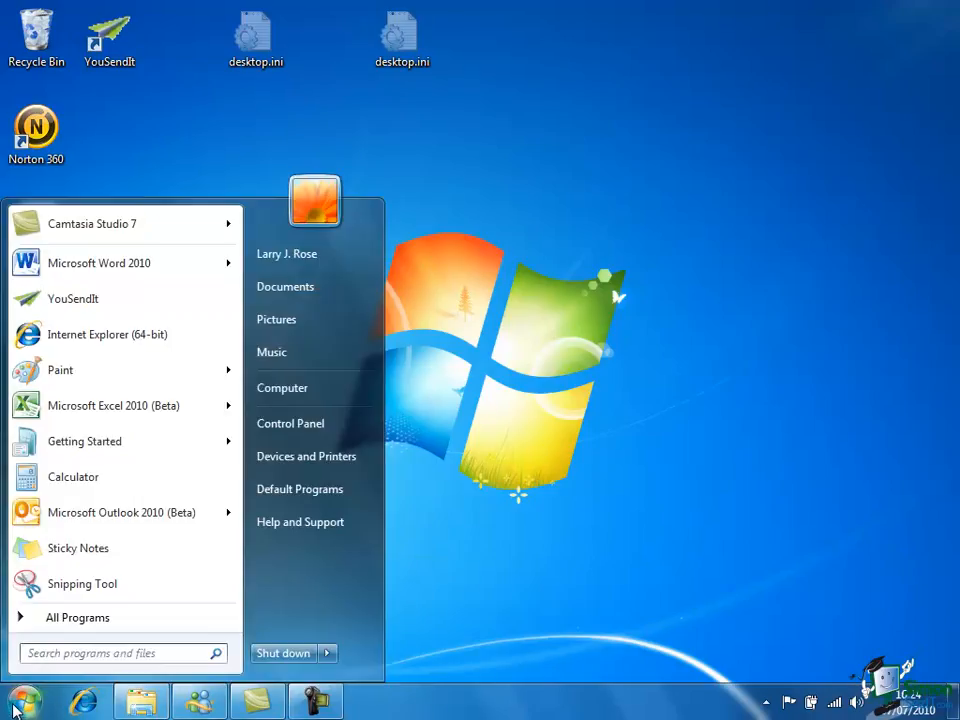
click(160, 619)
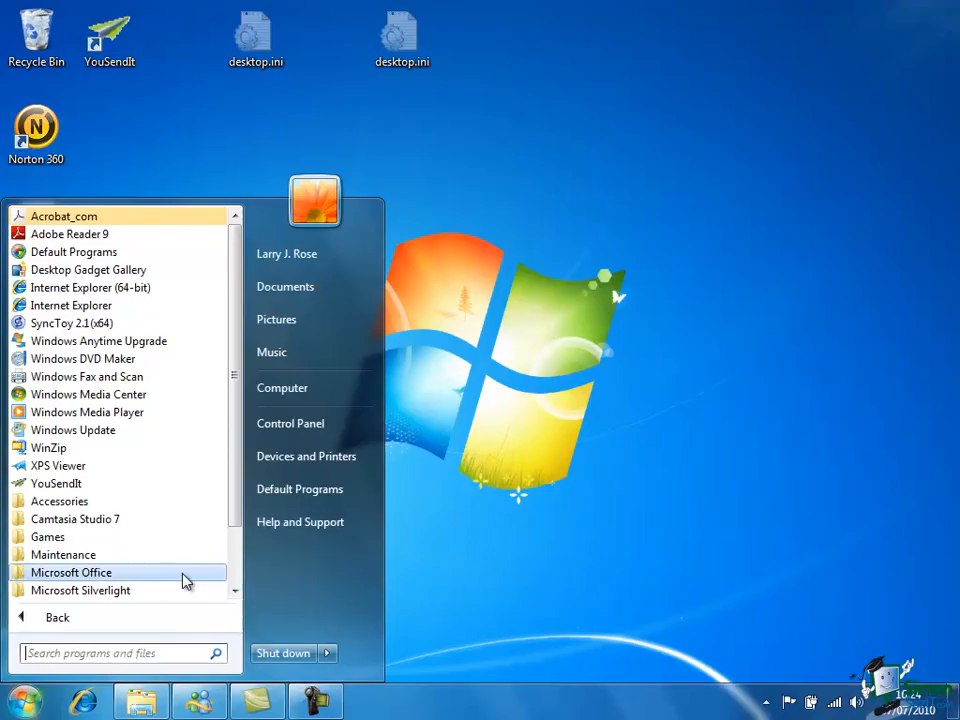
click(185, 581)
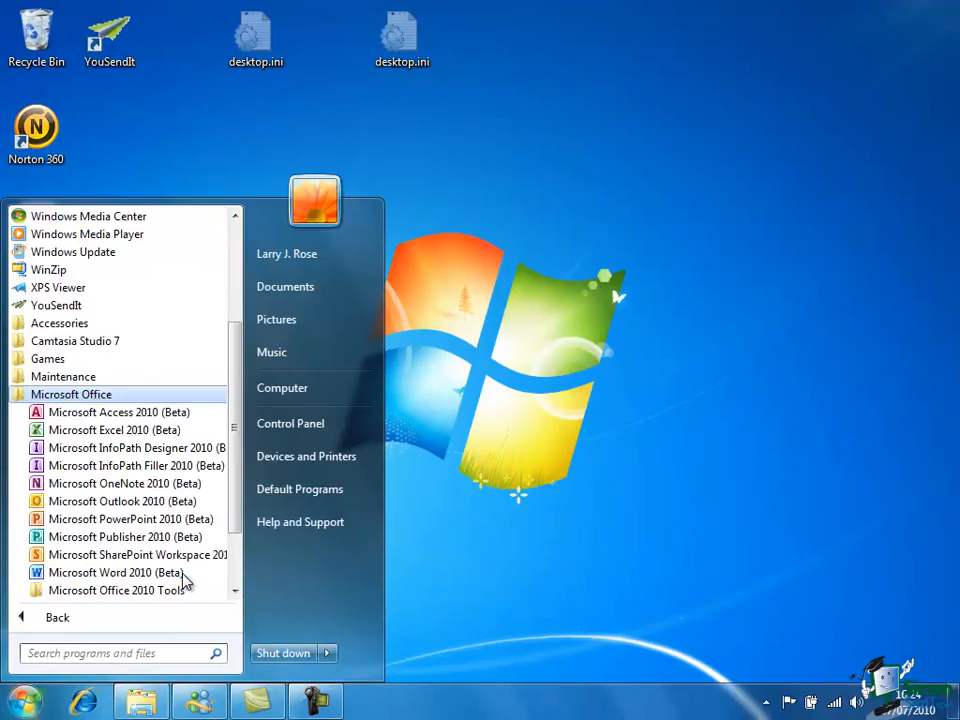
click(169, 502)
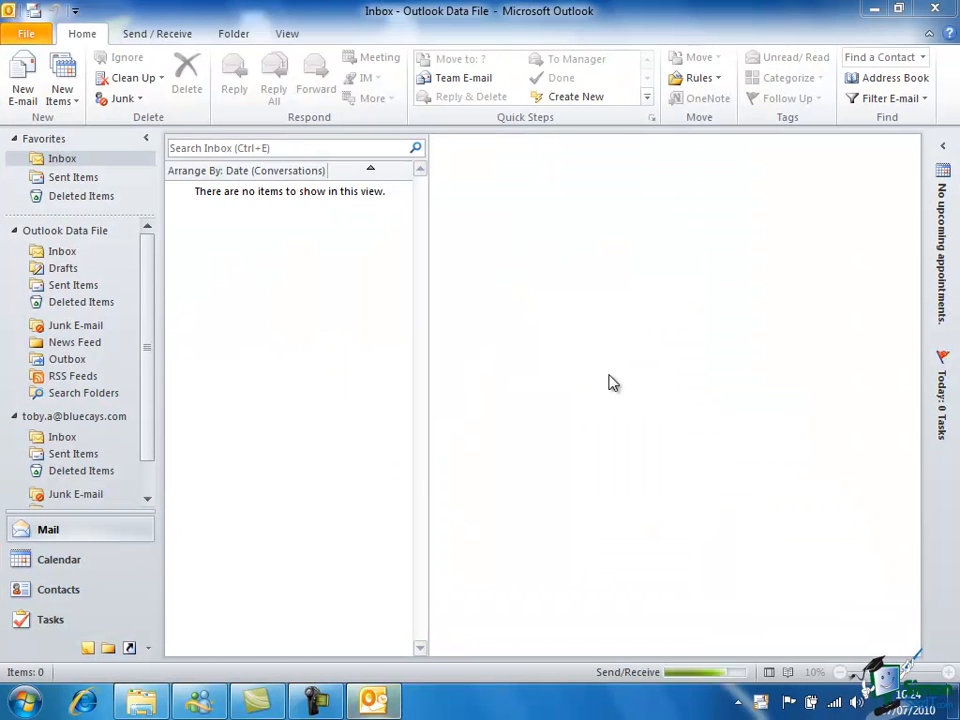
click(935, 10)
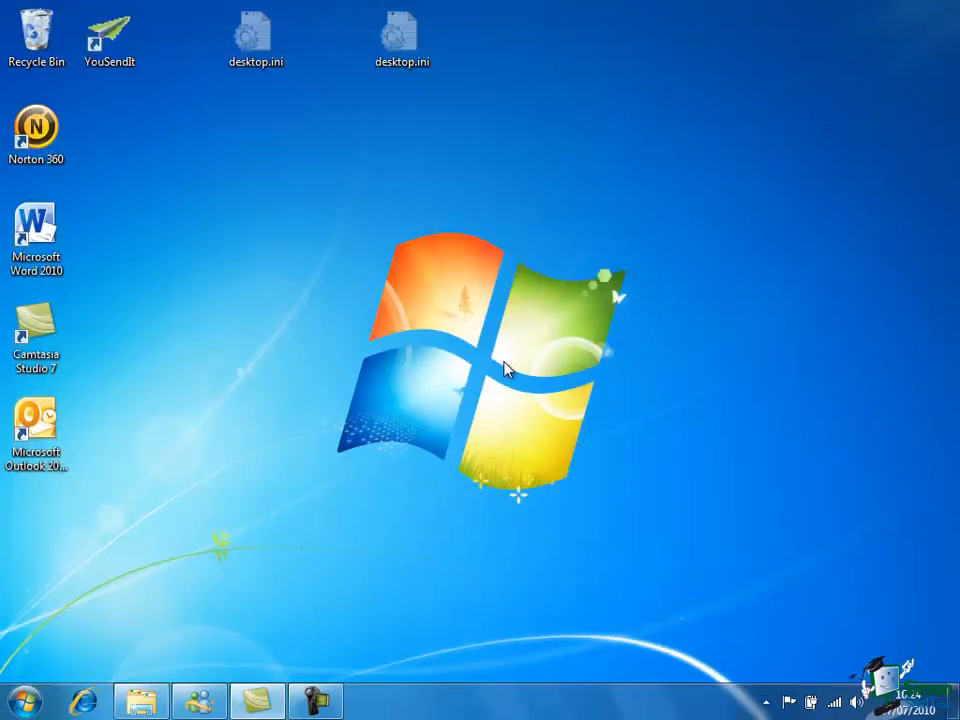
Launch Outlook using its desktop shortcut and close it again.
double_click(40, 428)
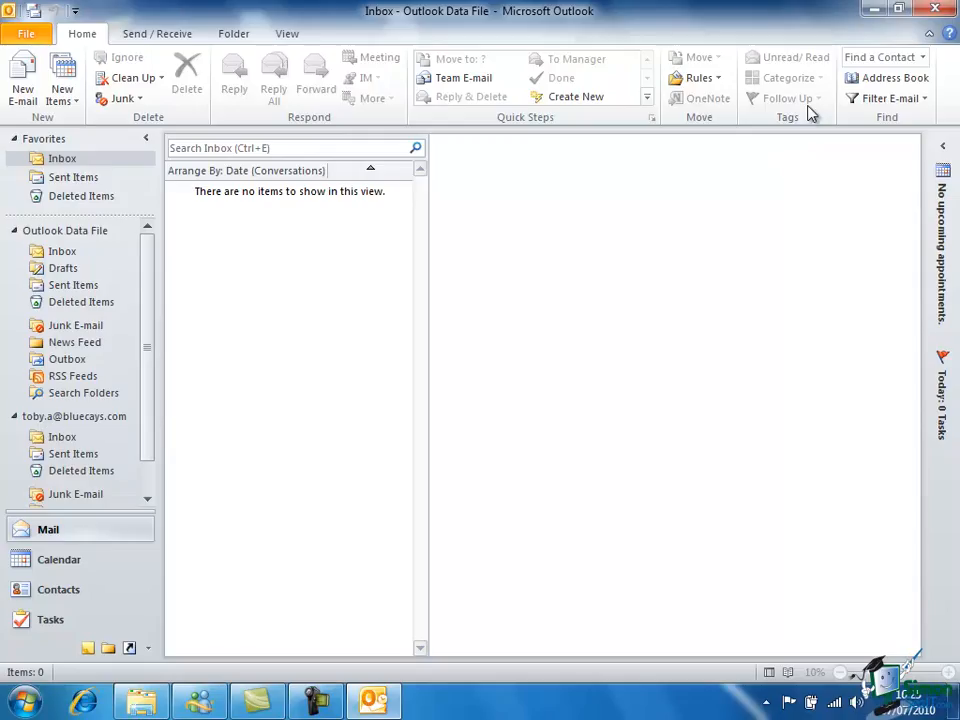
click(940, 10)
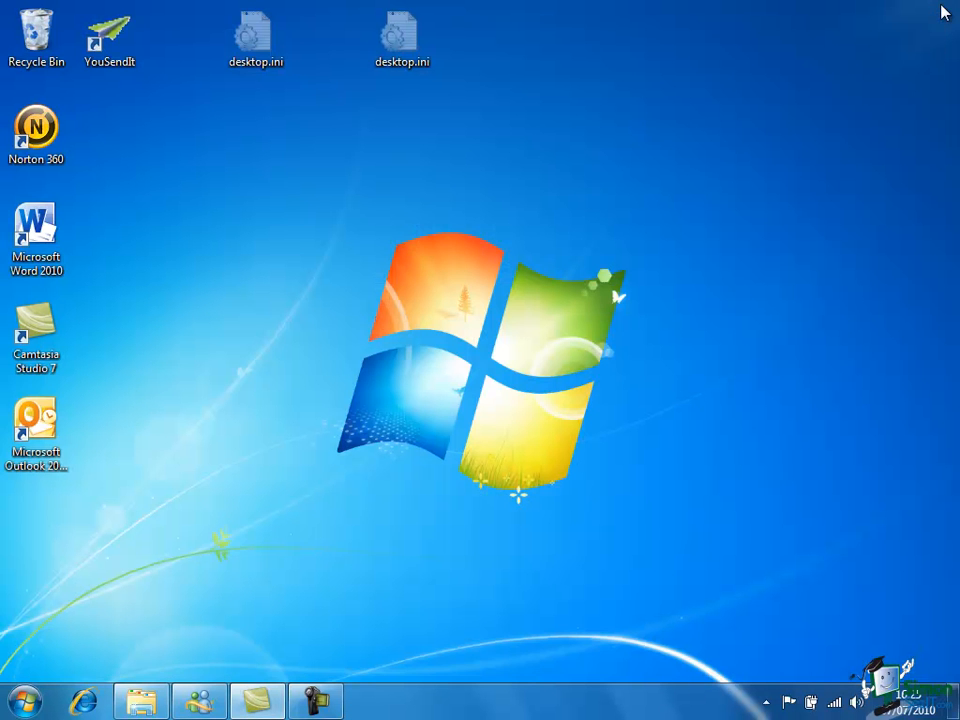
Launch Microsoft Outlook 2010 from the Start menu's list of recently used programs.
click(27, 706)
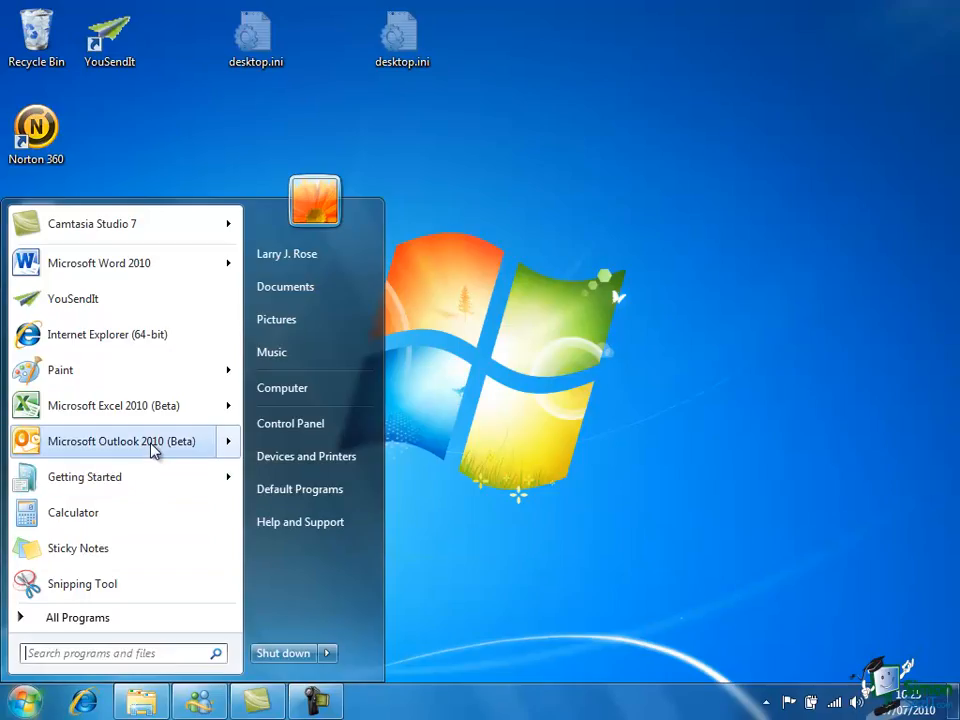
mouse_move(155, 448)
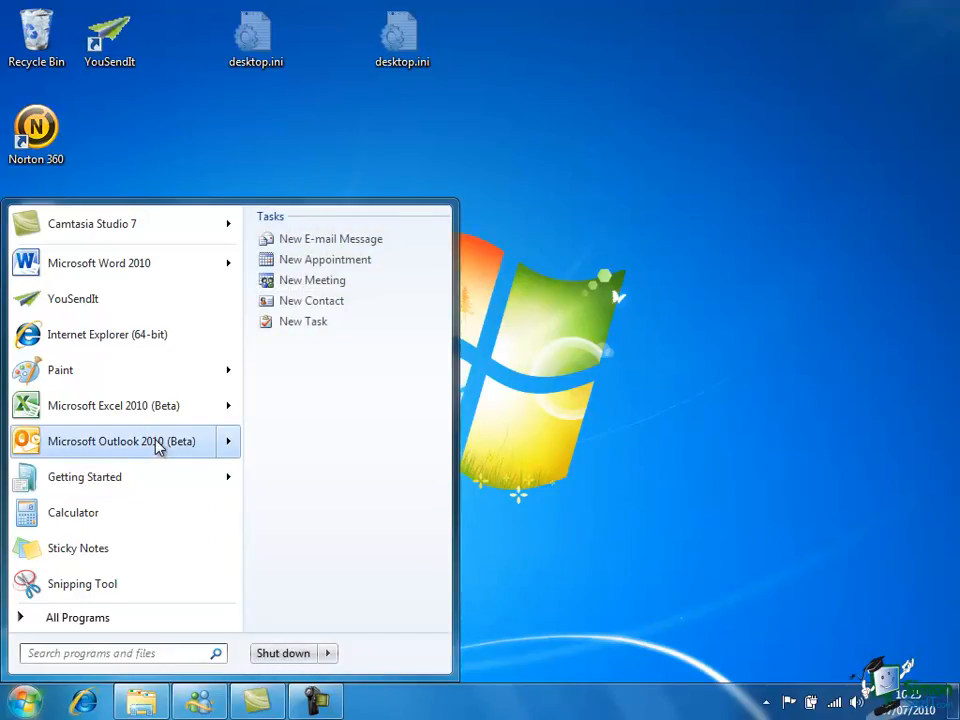
click(155, 448)
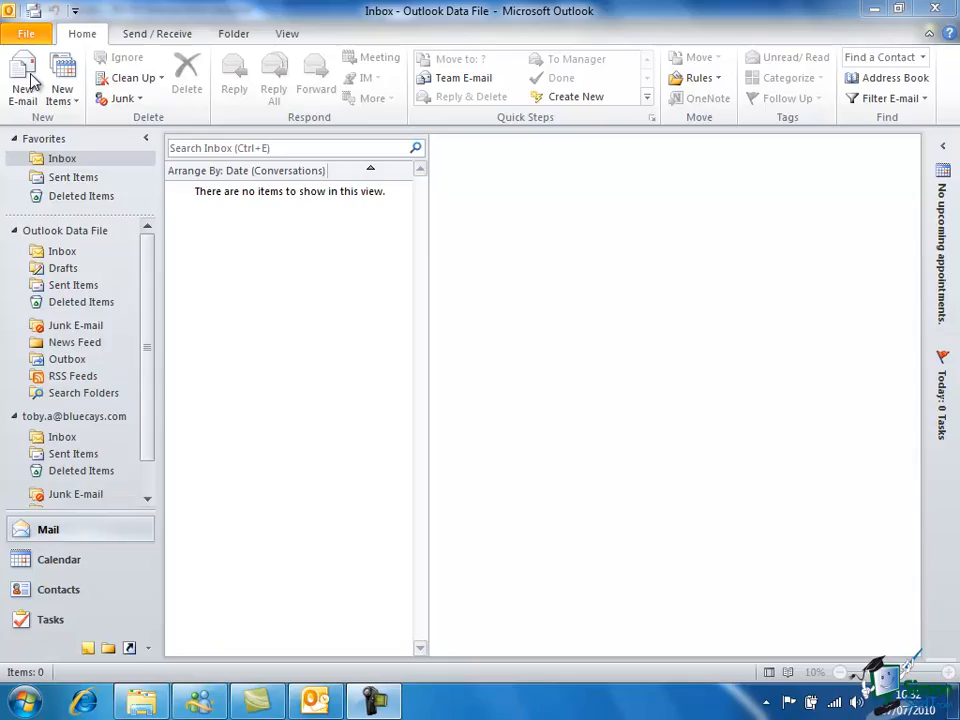
Look at the folder commands, and switch the Navigation Pane to Minimized and back to Normal.
click(230, 38)
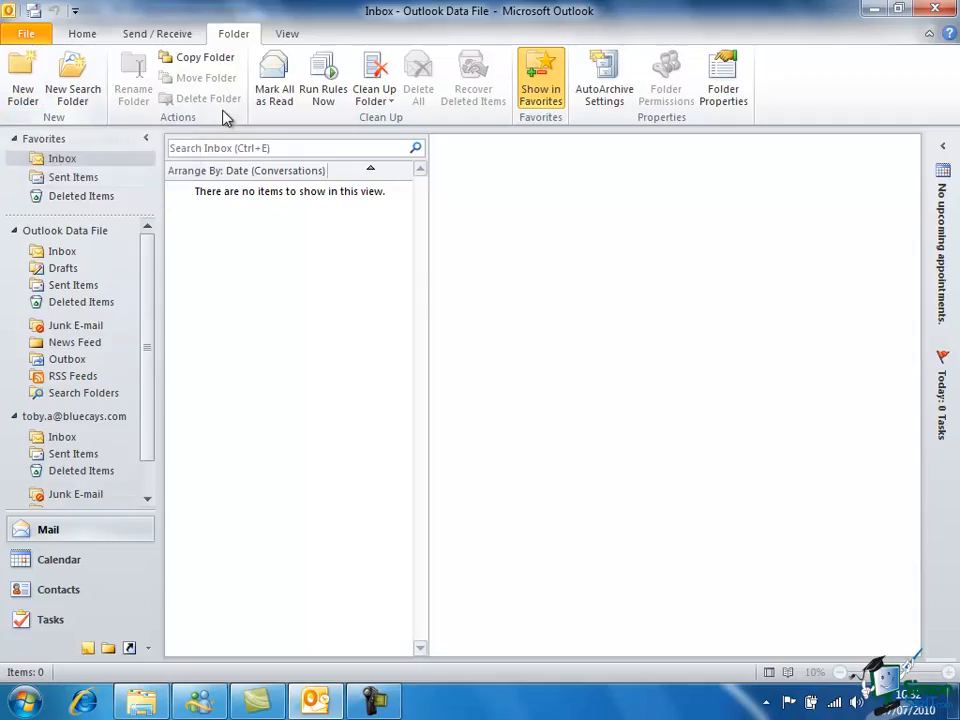
click(290, 36)
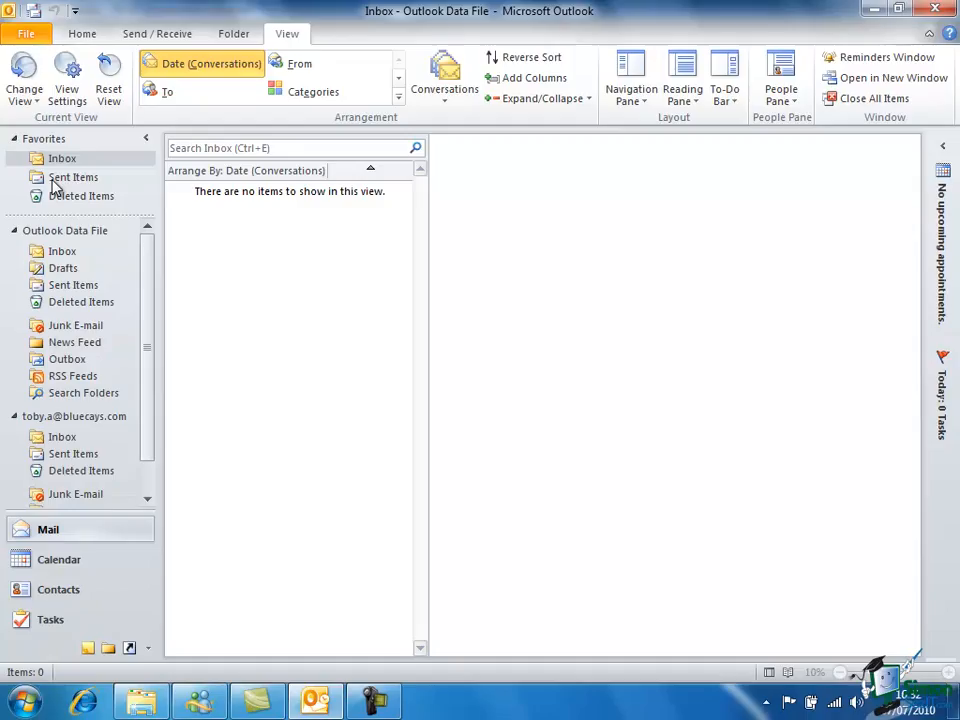
click(648, 107)
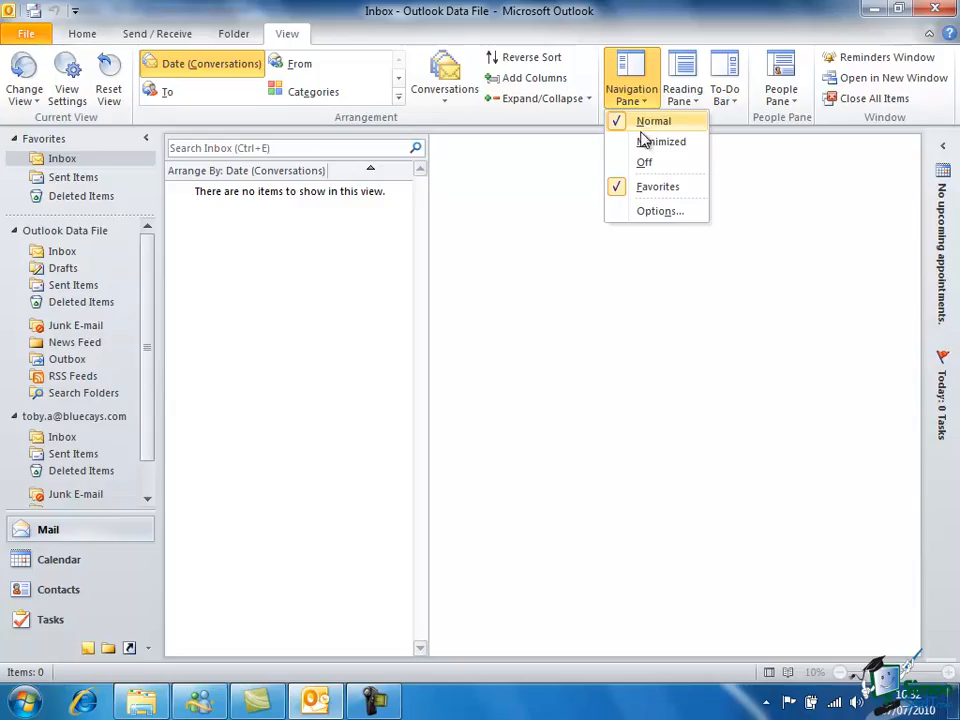
click(645, 143)
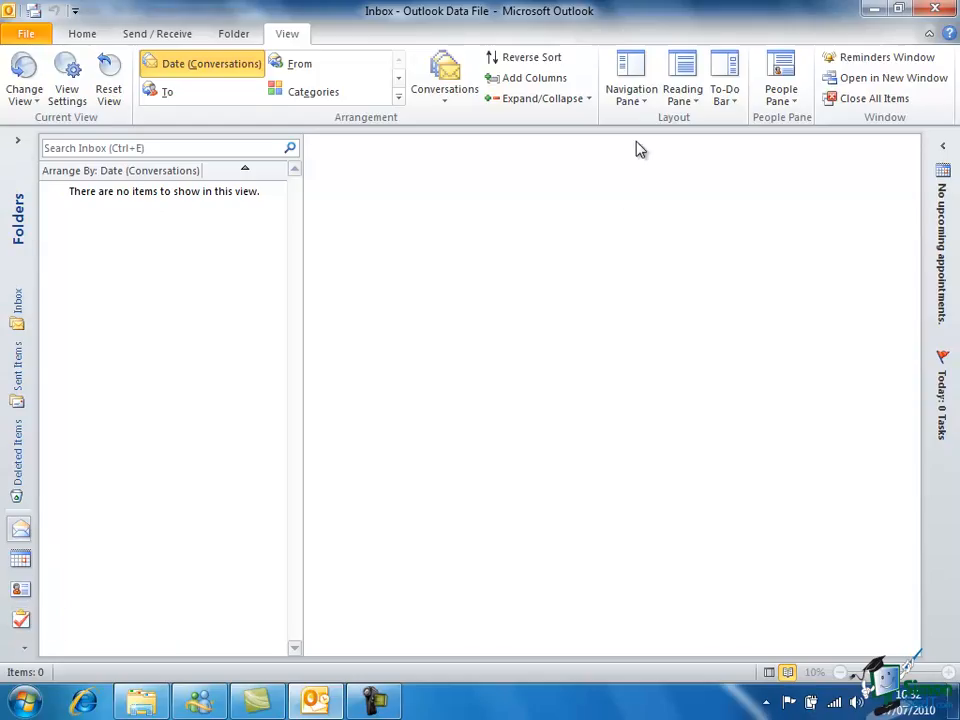
click(646, 103)
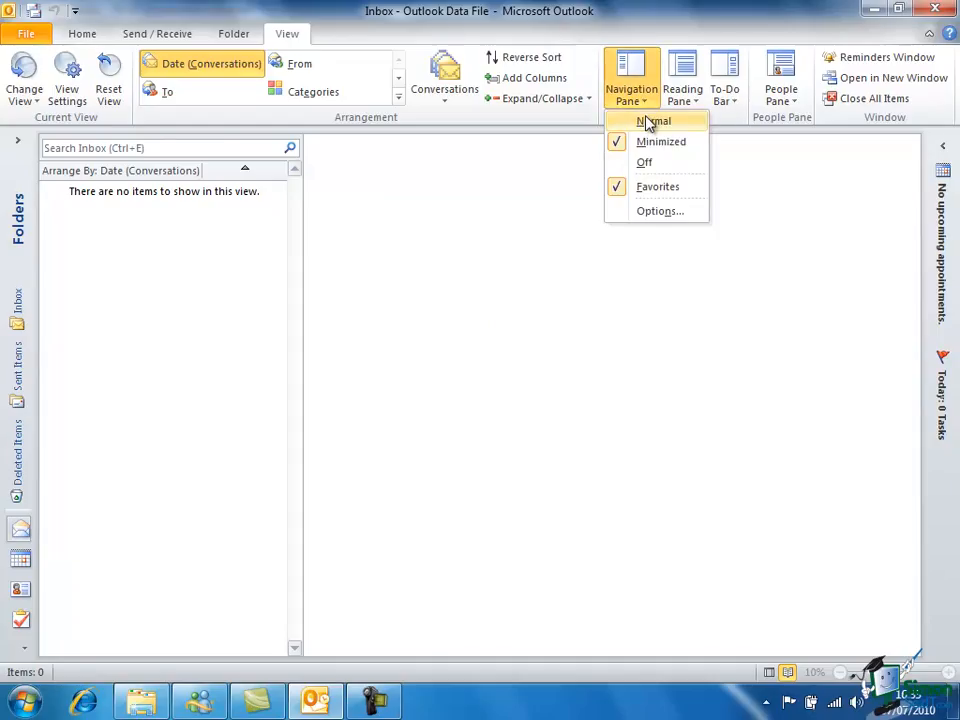
click(647, 120)
Set the Navigation Pane to Off and restore it to Normal.
click(644, 100)
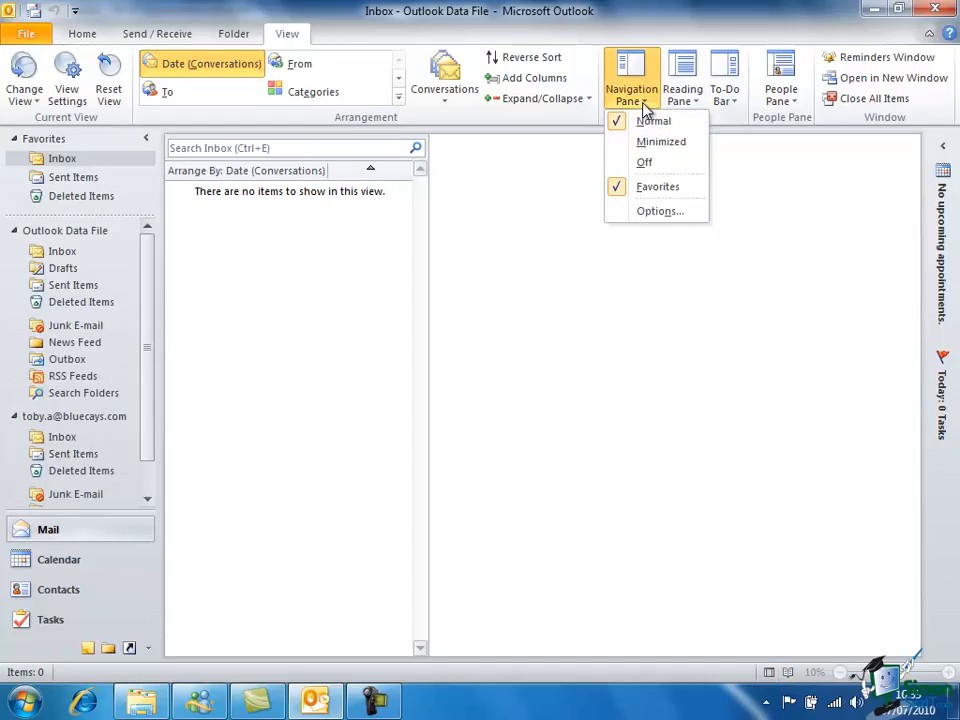
click(646, 163)
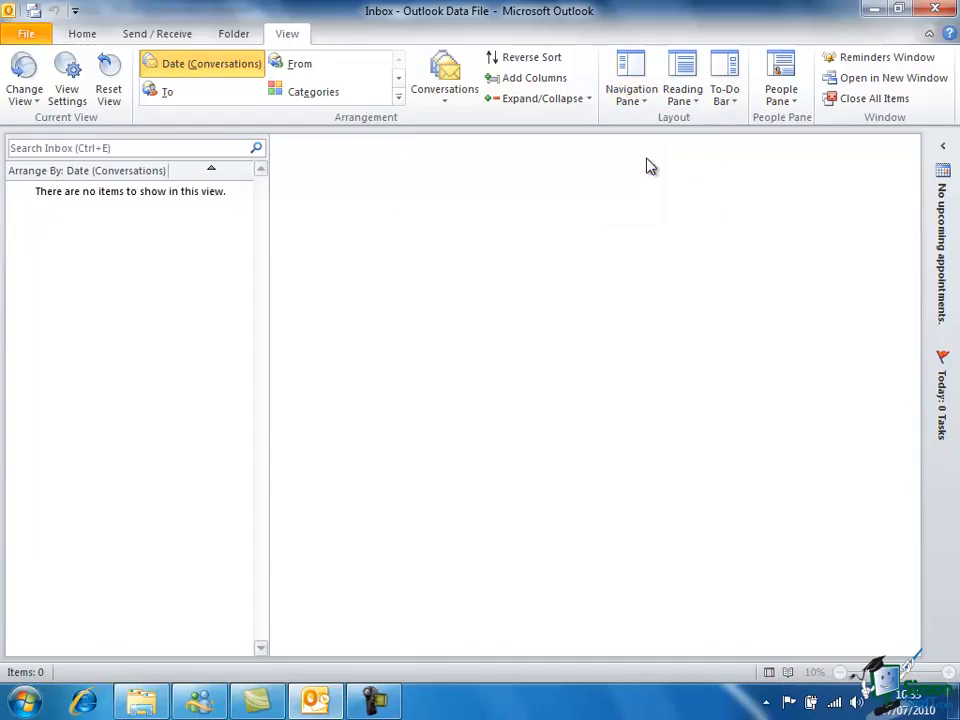
click(648, 104)
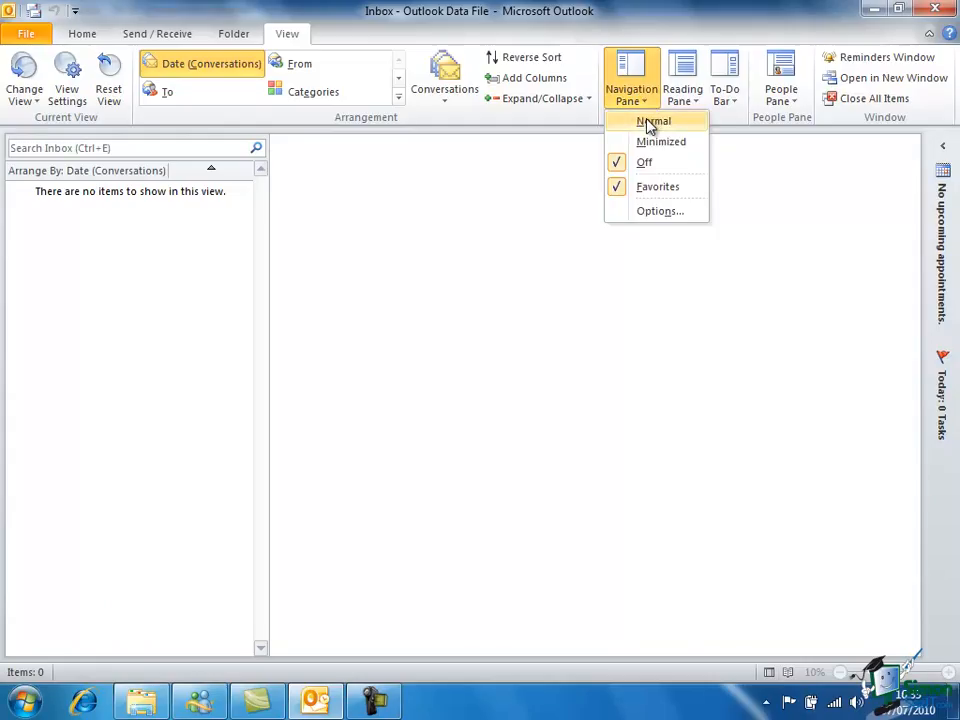
click(652, 122)
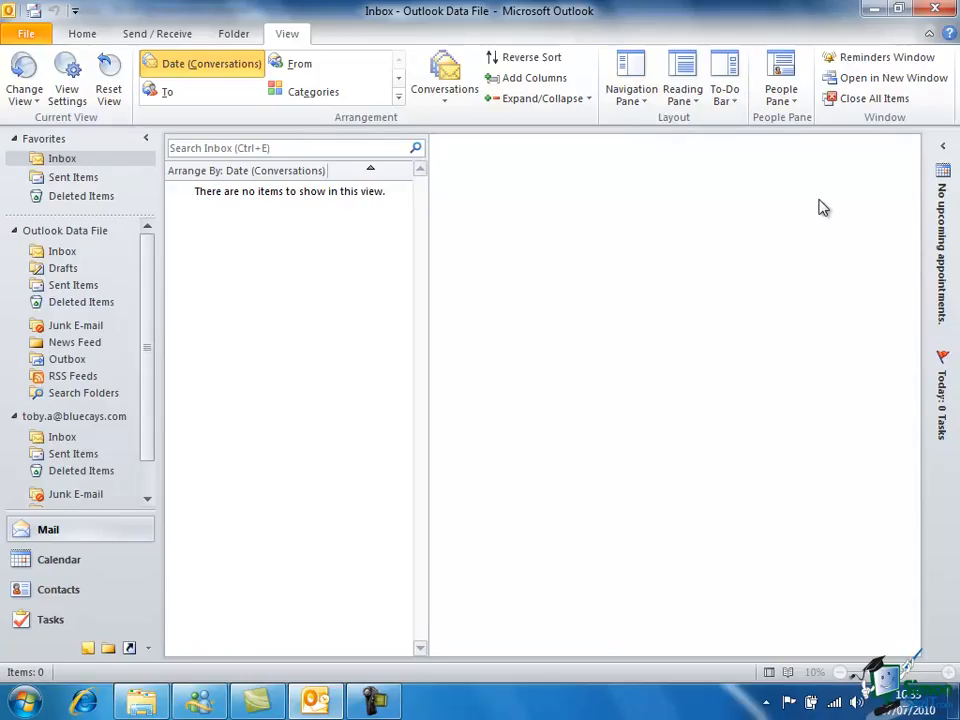
Set the Reading Pane position to Right and switch it to Bottom.
click(697, 101)
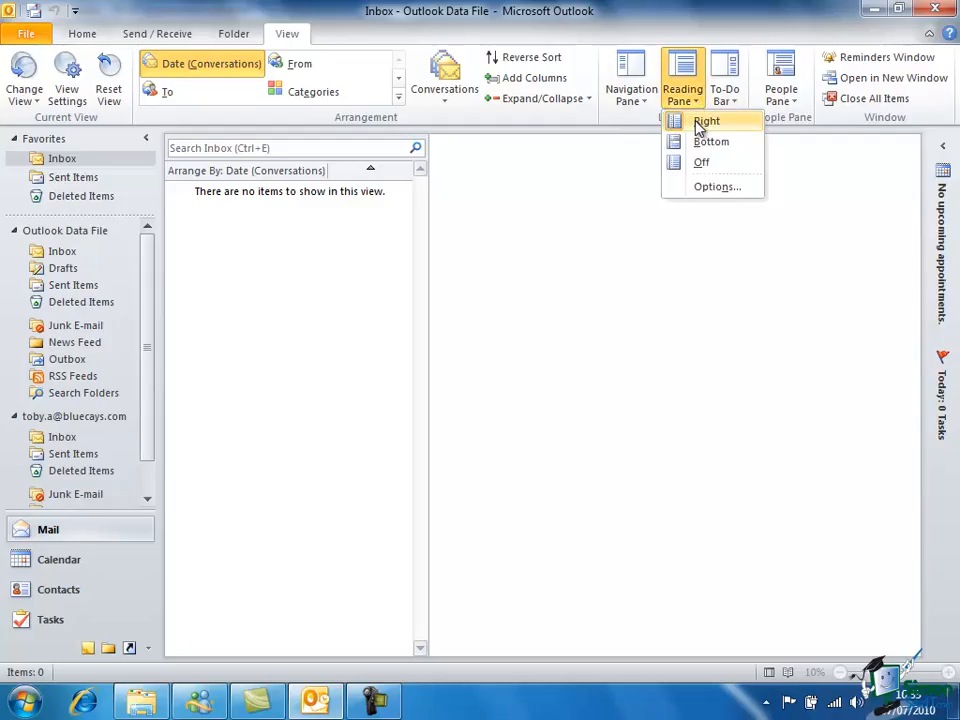
click(699, 124)
click(694, 105)
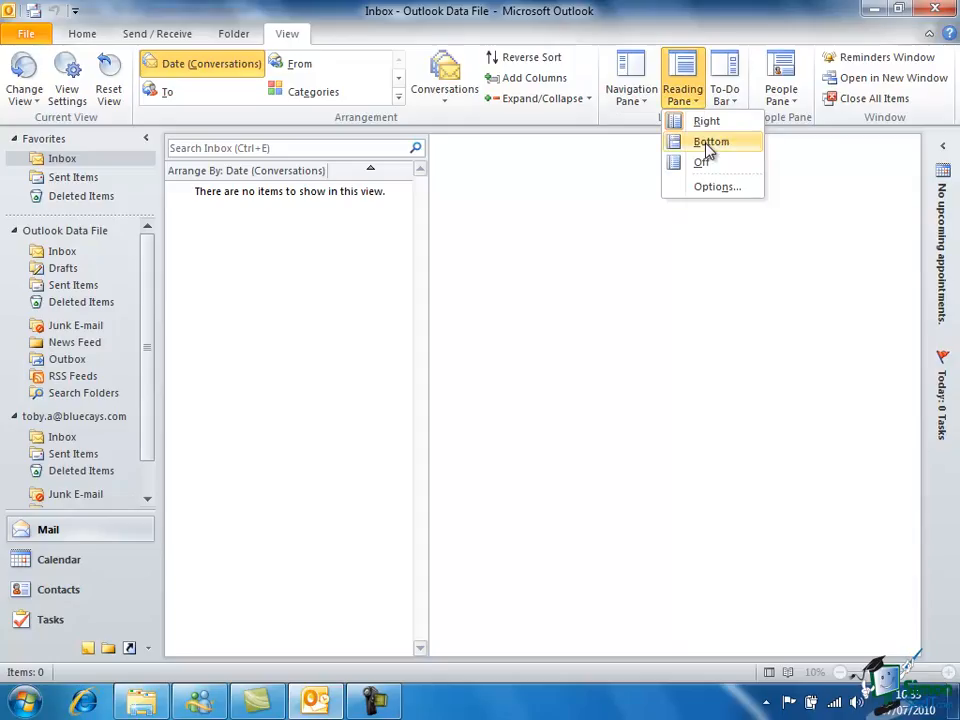
click(708, 145)
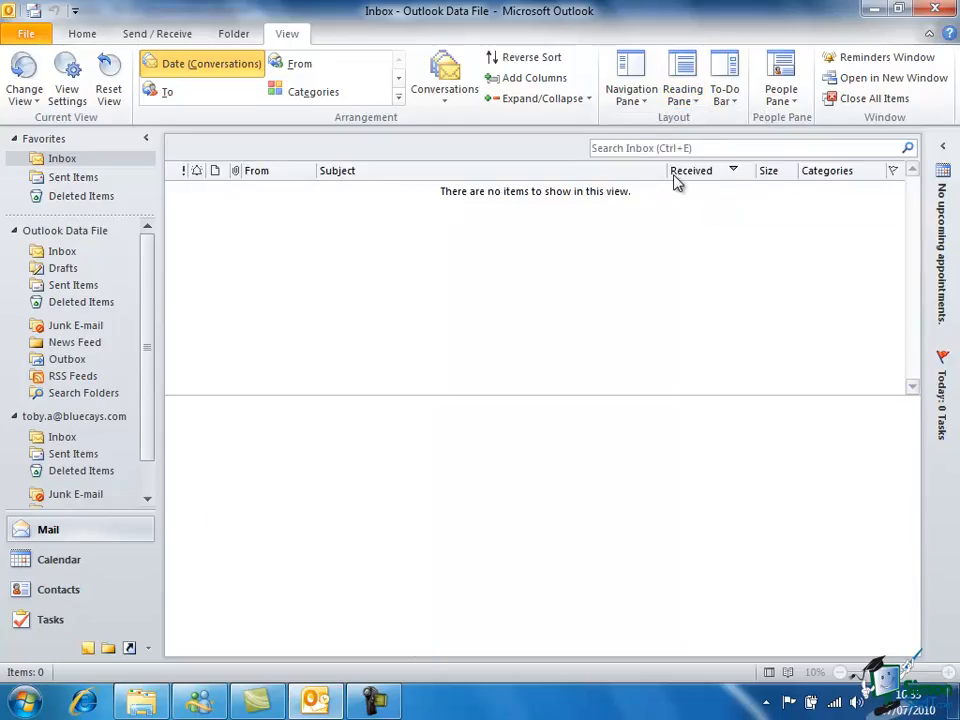
Set the Reading Pane to Off and restore it to the Right position.
click(699, 108)
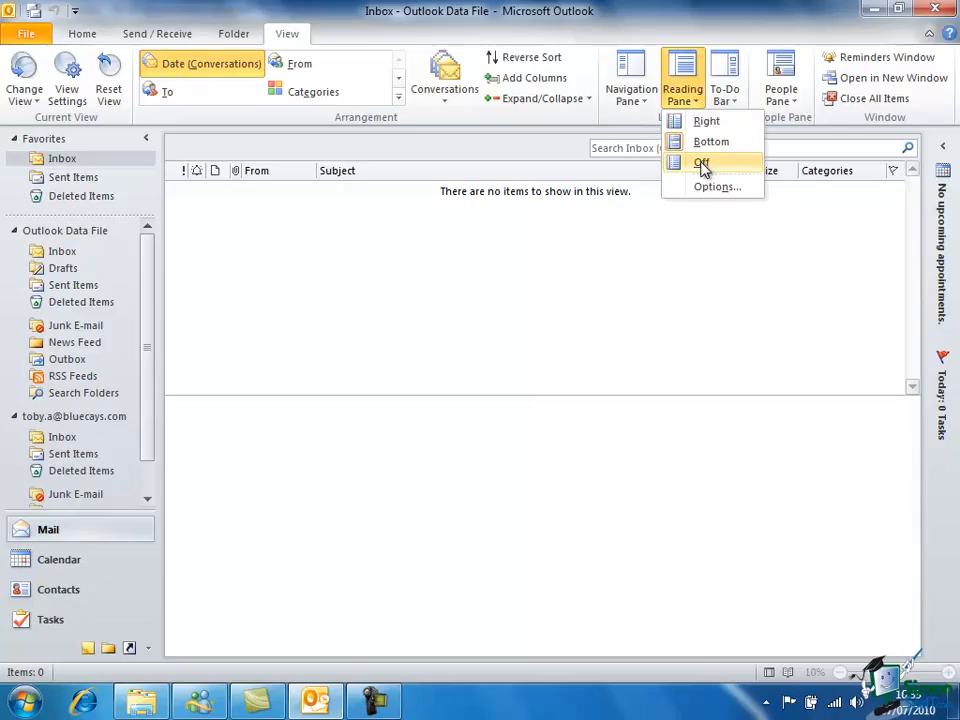
click(702, 162)
click(684, 95)
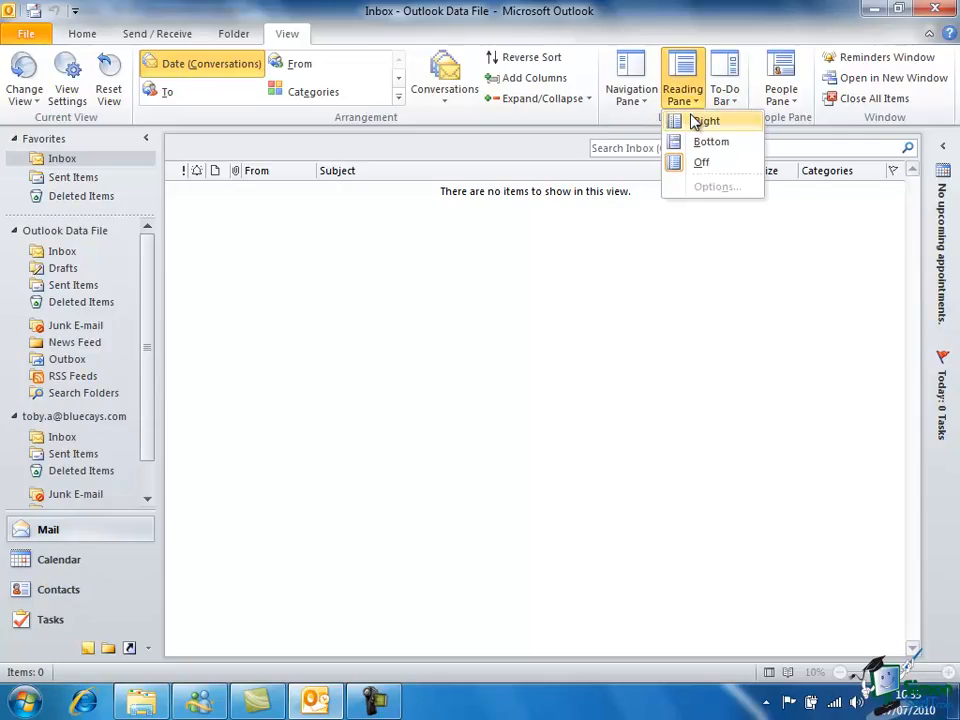
click(700, 121)
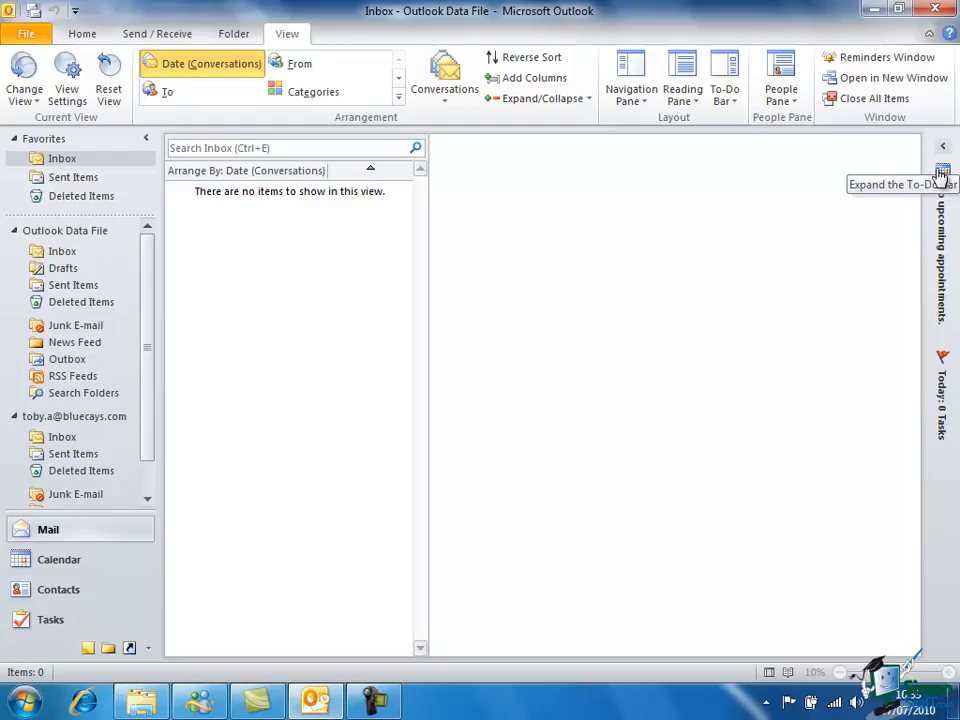
Switch the To-Do Bar through Normal and Off, ending with it set back to Minimized.
click(735, 102)
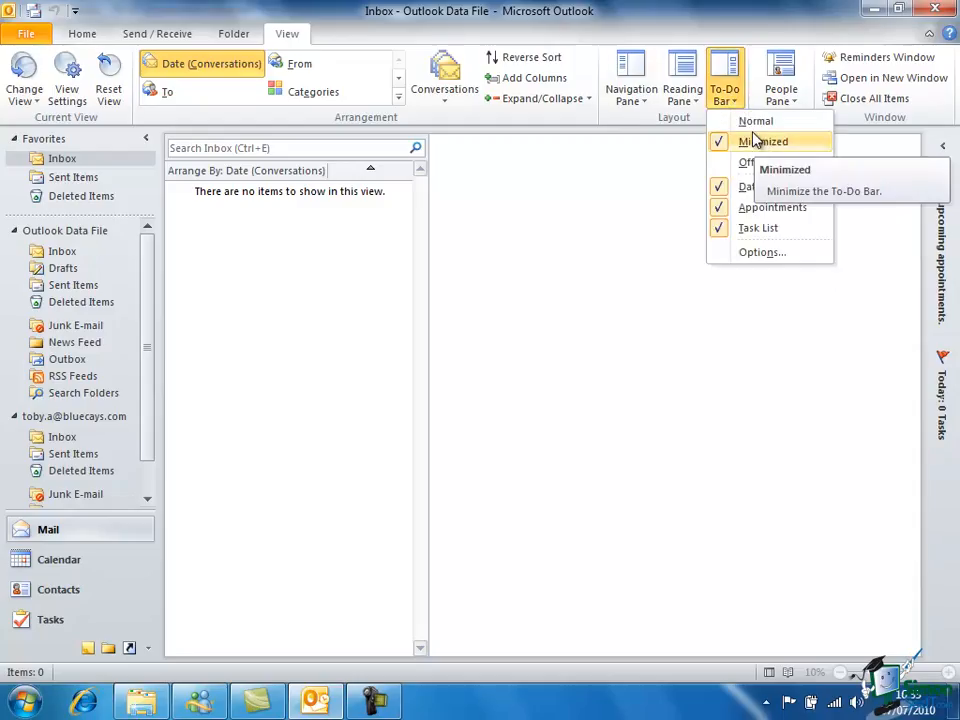
click(758, 121)
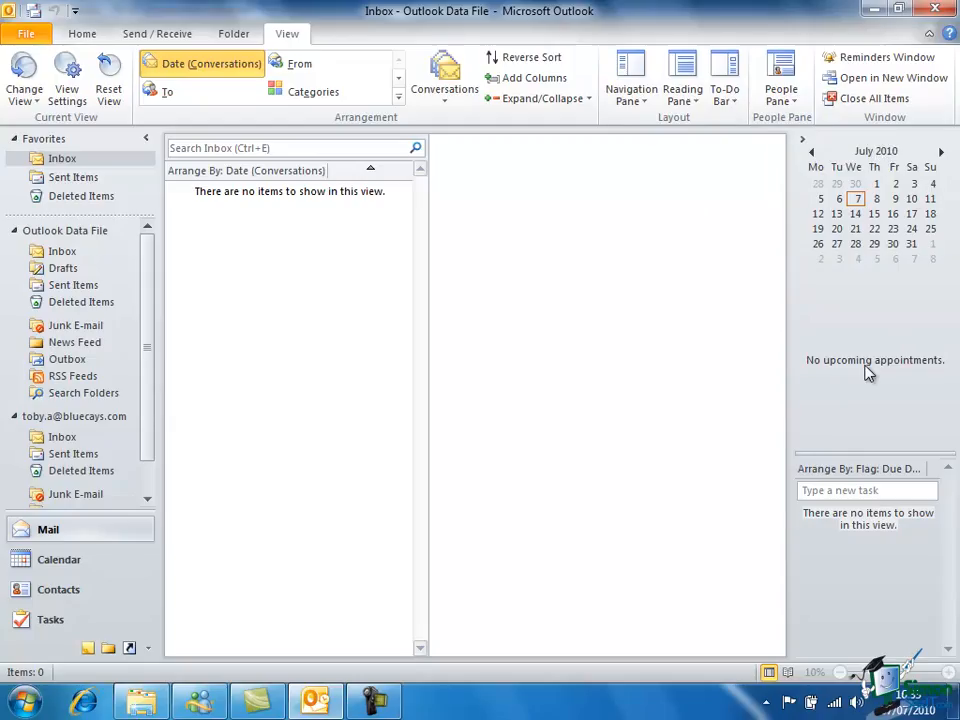
click(734, 106)
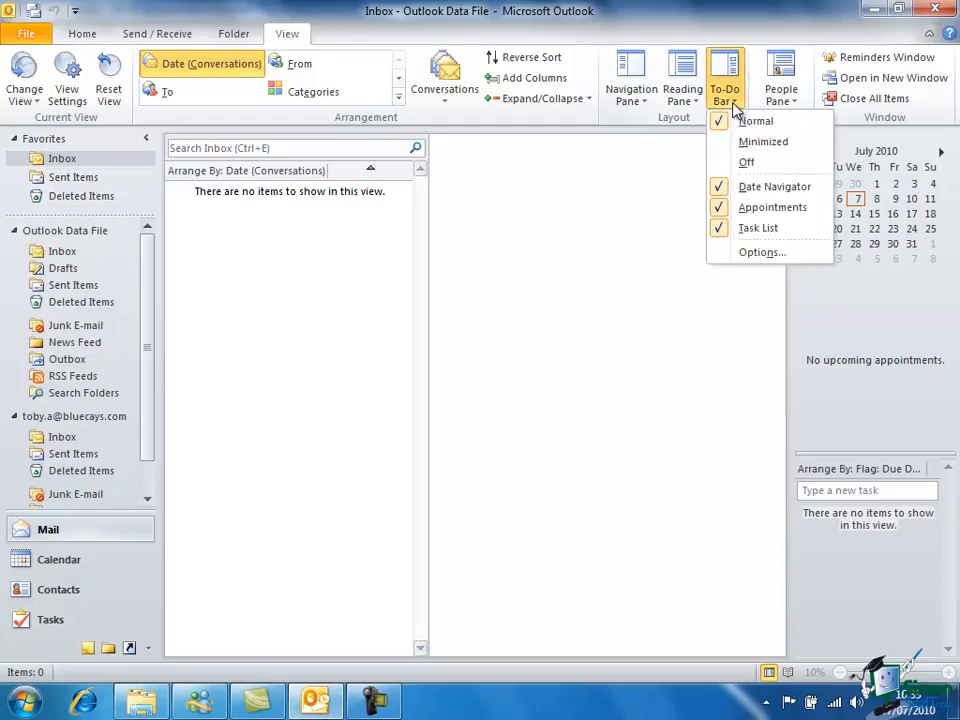
click(744, 165)
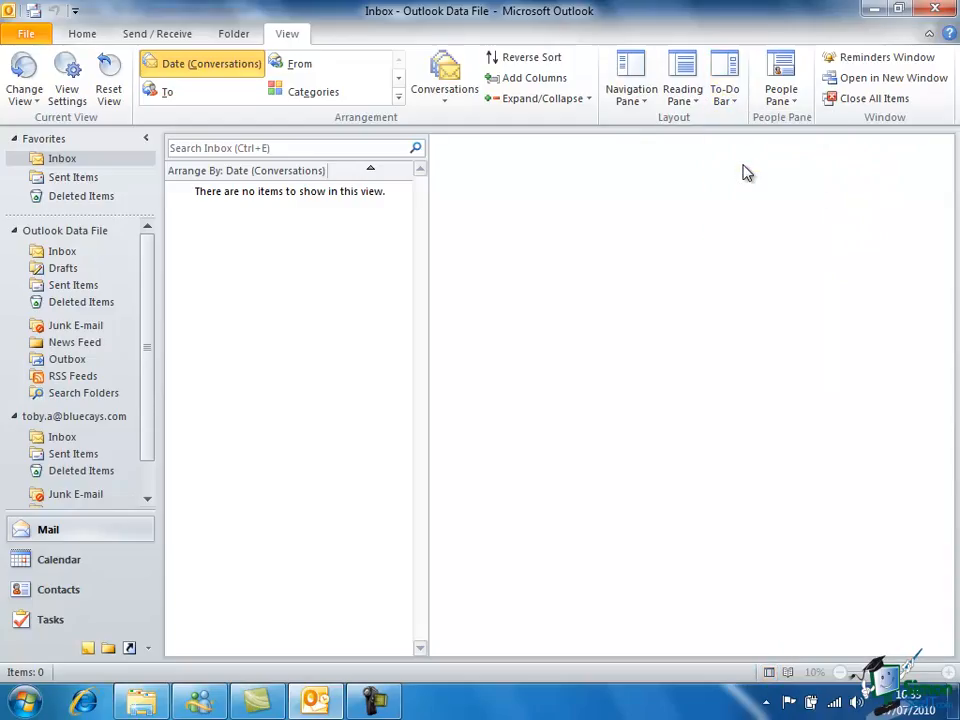
click(739, 105)
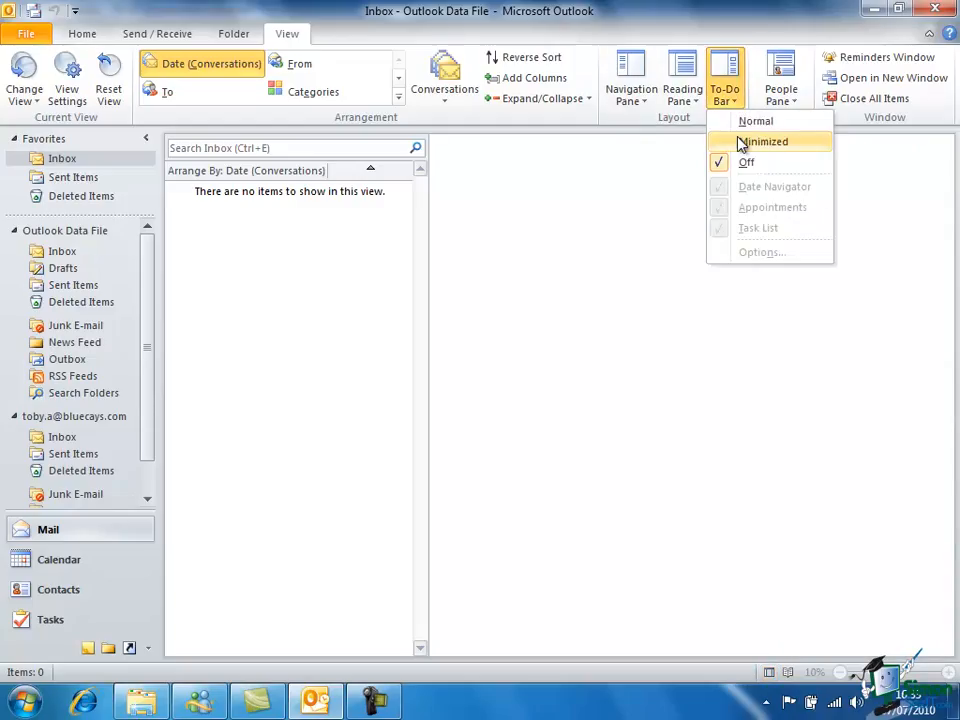
click(741, 143)
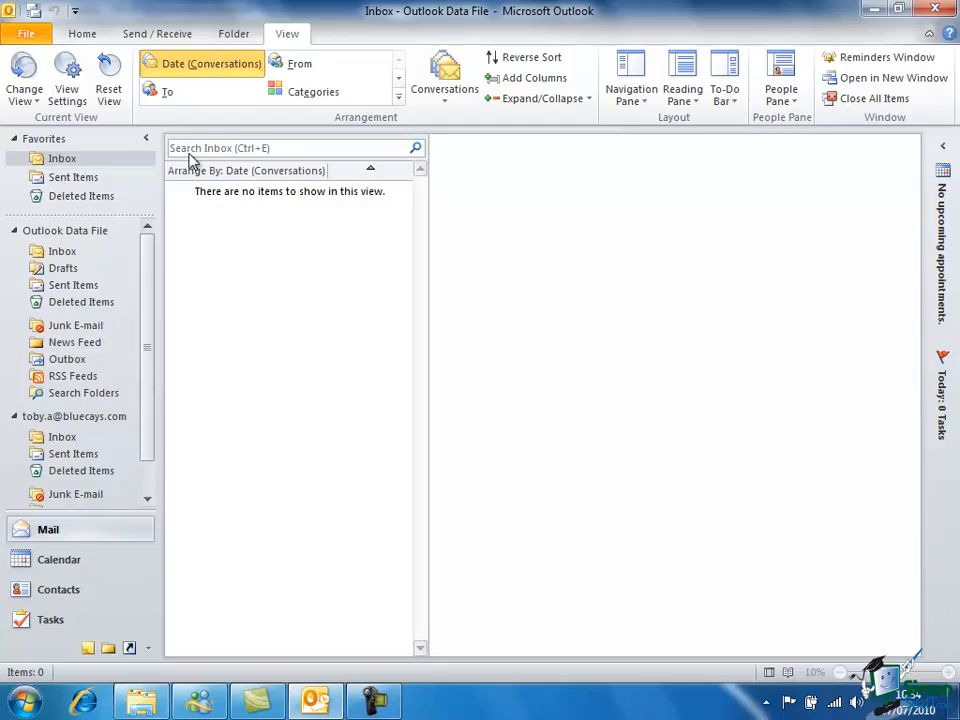
View the Account Information page with its account, cleanup and rules options, and return to the mailbox.
click(27, 37)
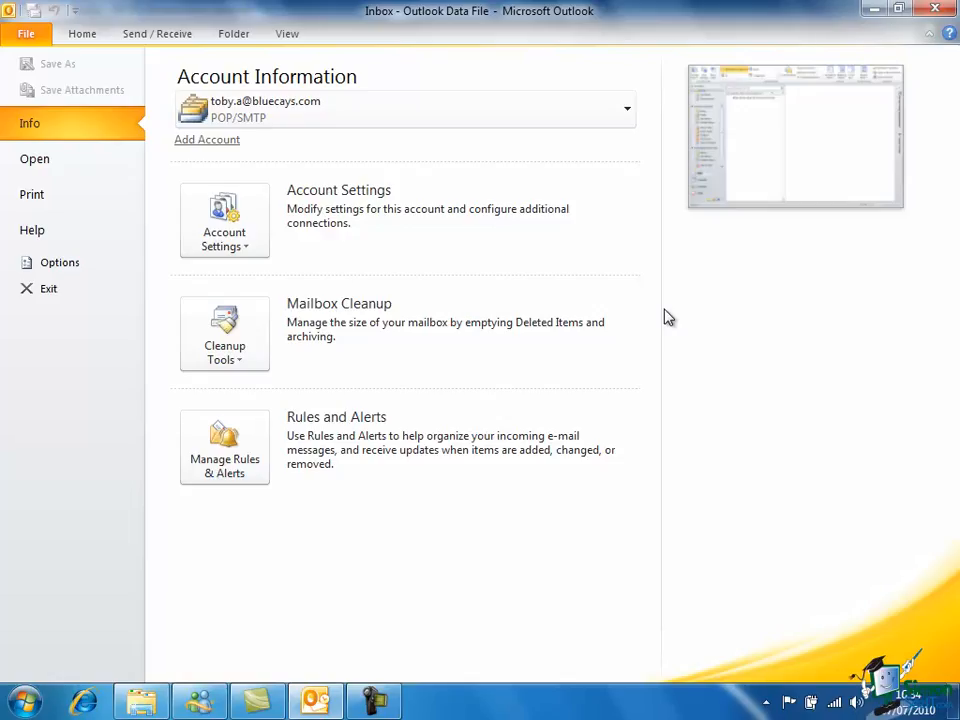
click(27, 35)
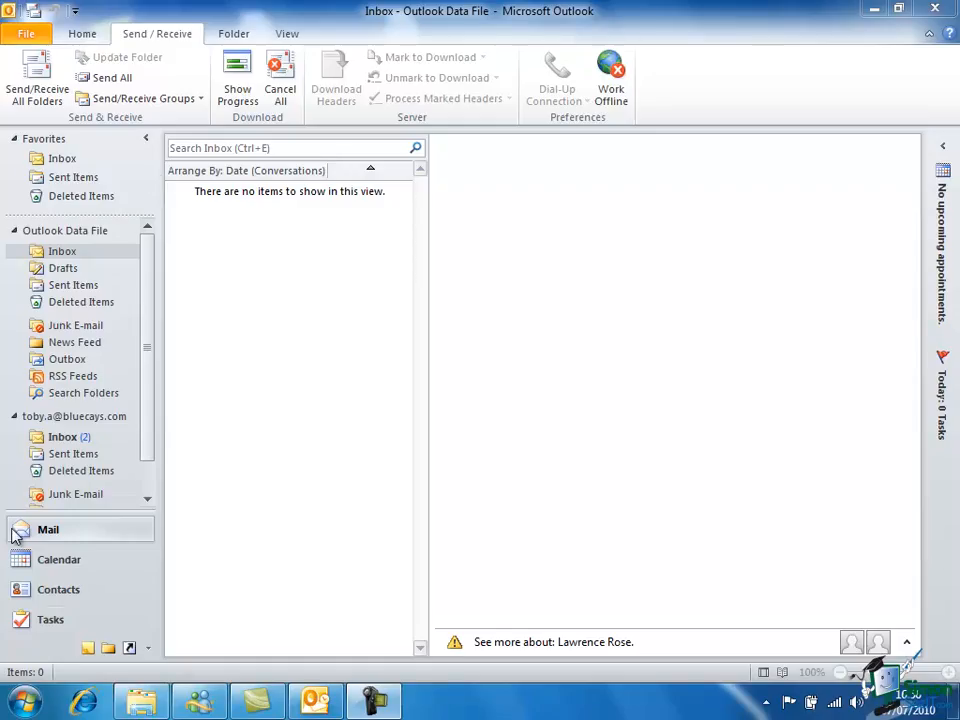
Display the Inbox of the e-mail account listed below the Outlook Data File folders.
click(62, 440)
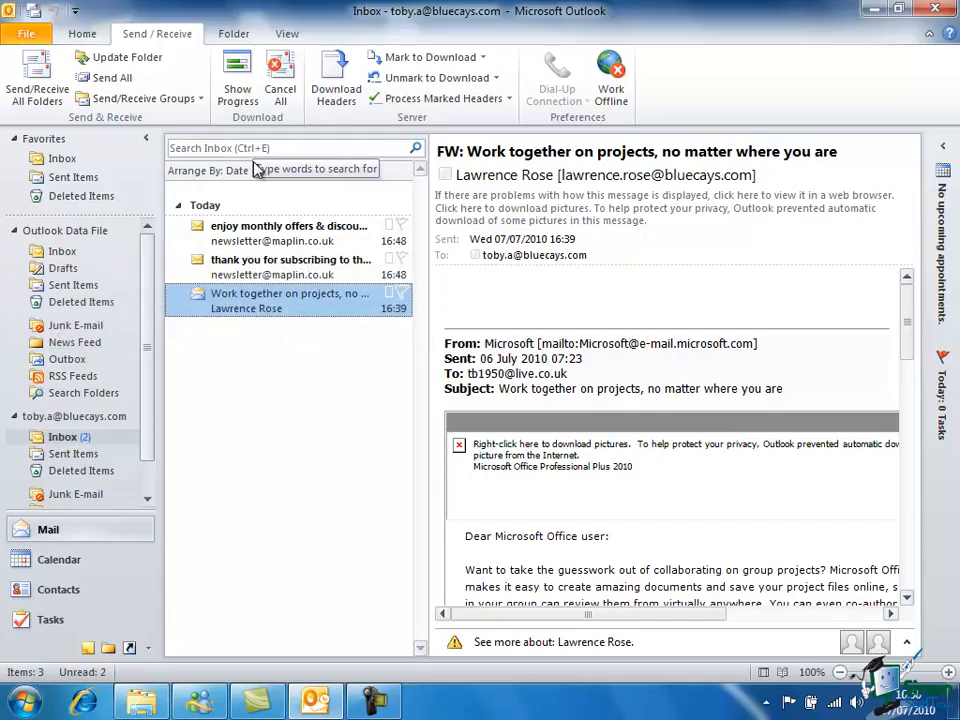
Open the "enjoy monthly offers & discounts" newsletter in its own window and read through its content.
click(268, 242)
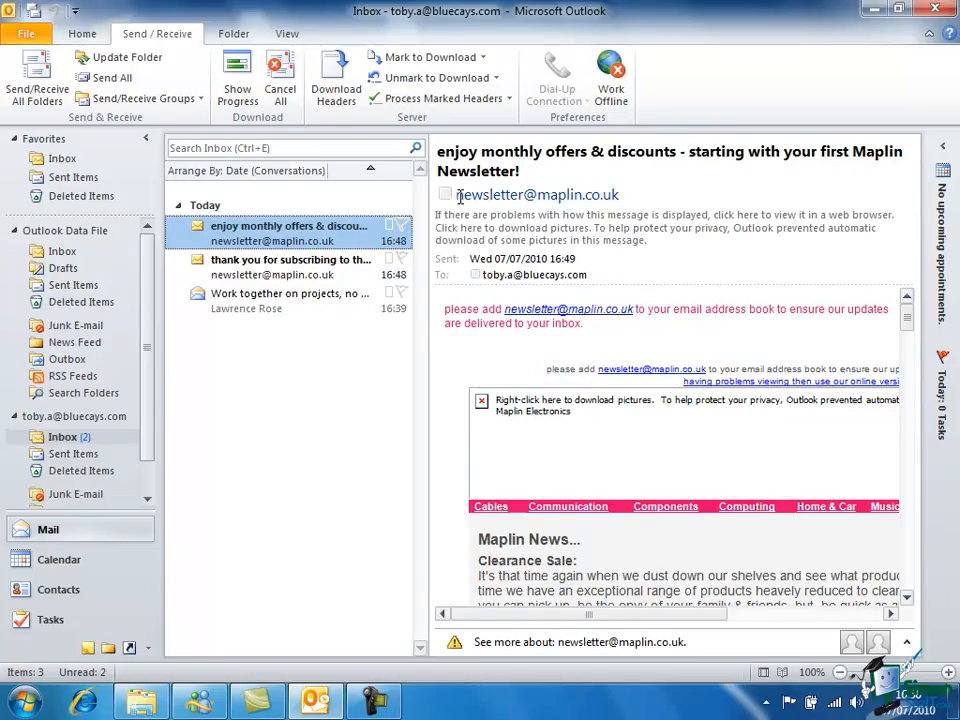
mouse_move(570, 197)
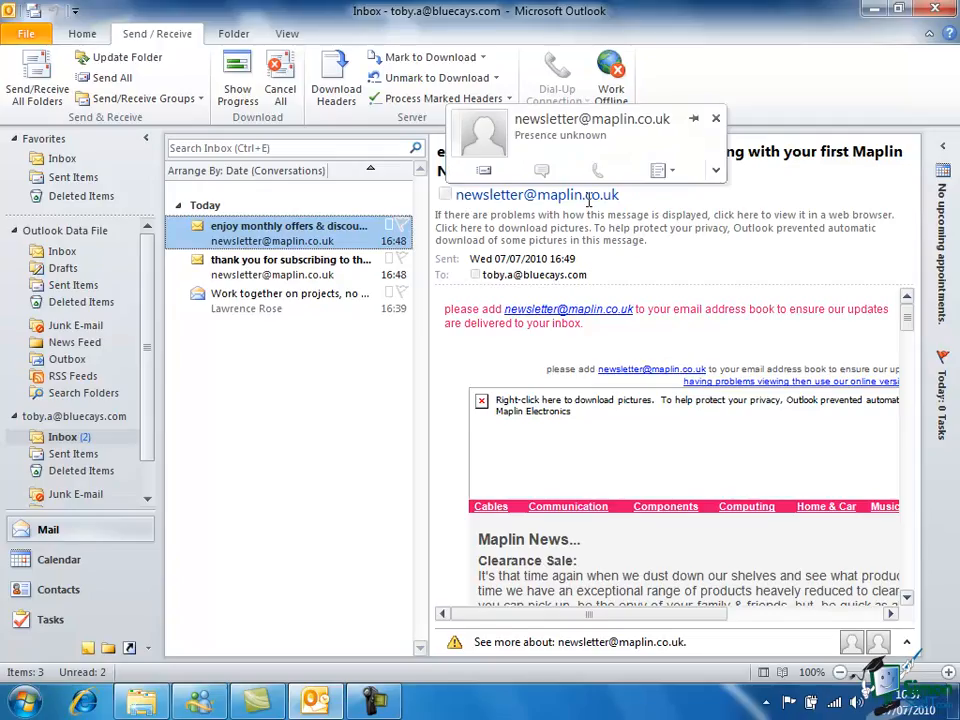
double_click(258, 226)
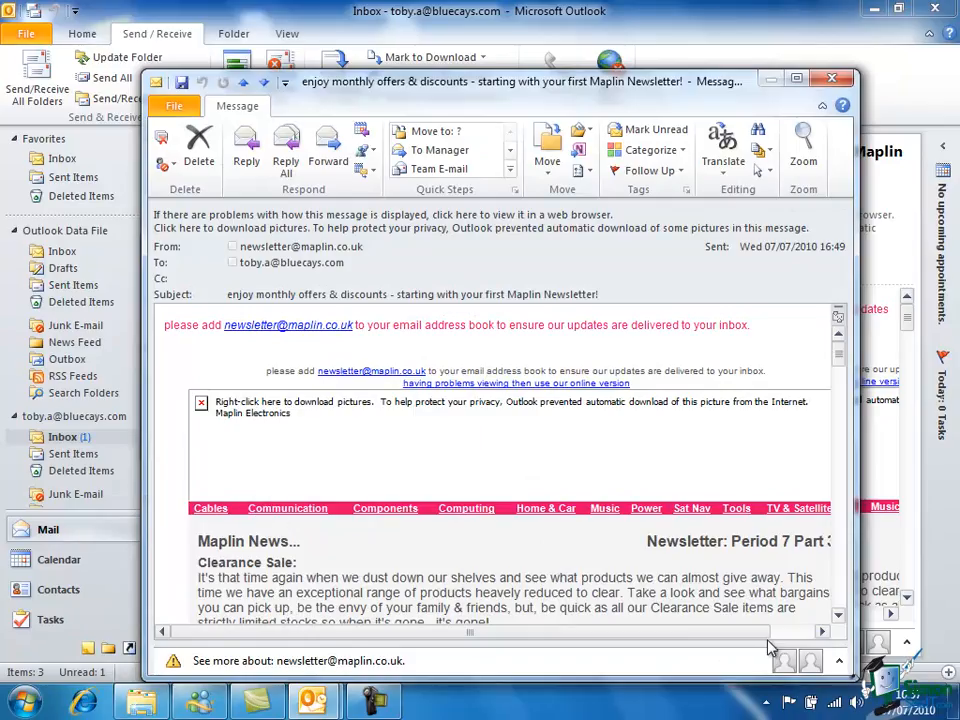
click(840, 616)
drag(840, 619, 841, 620)
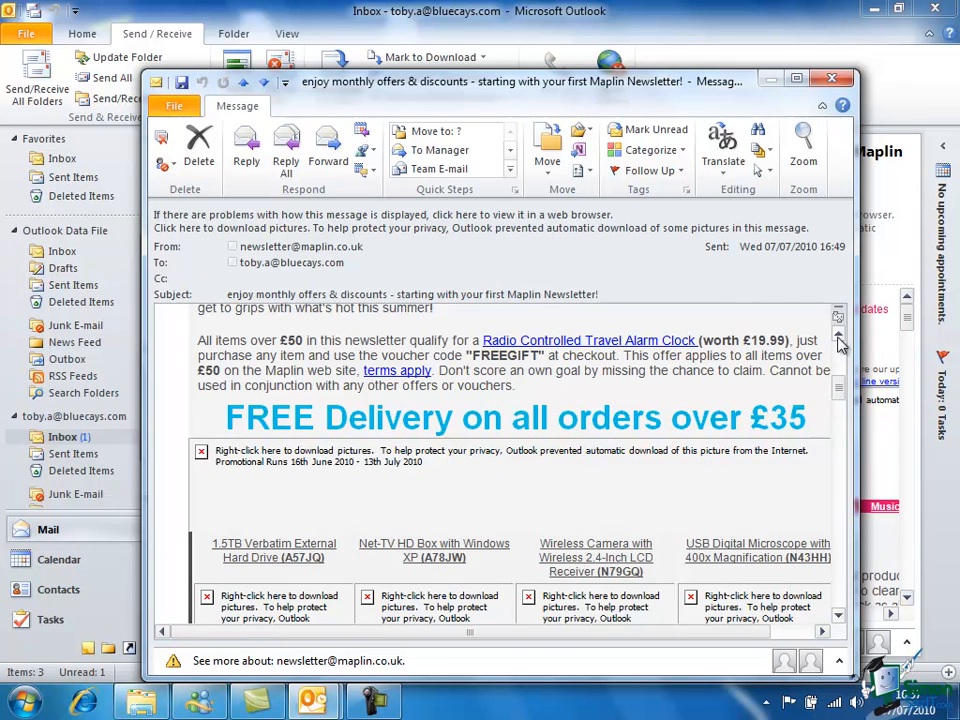
drag(840, 616, 841, 621)
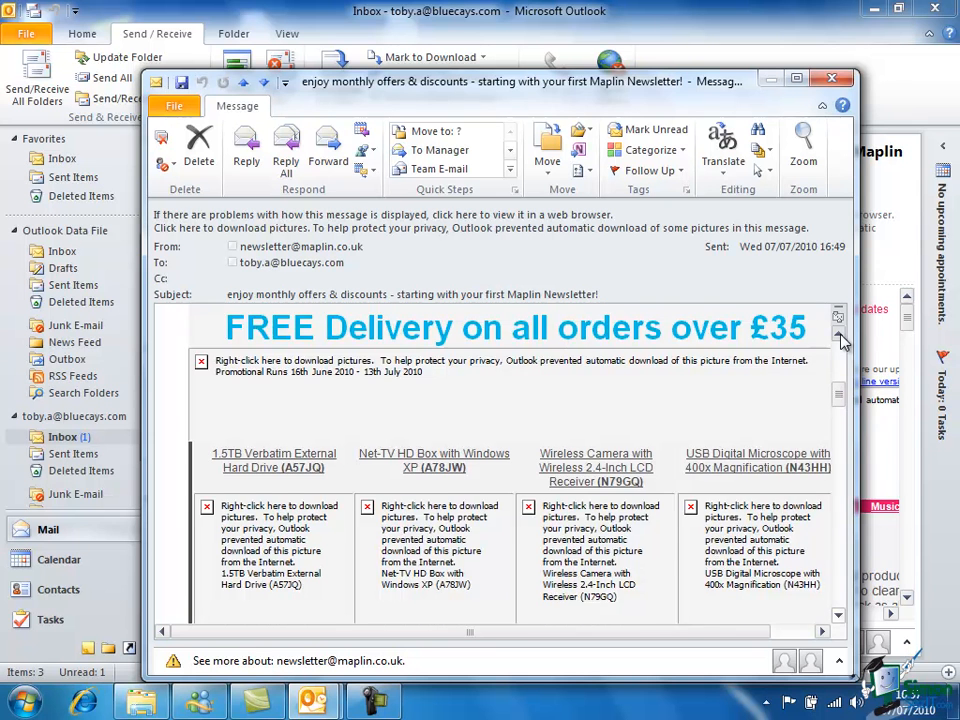
drag(840, 339, 840, 339)
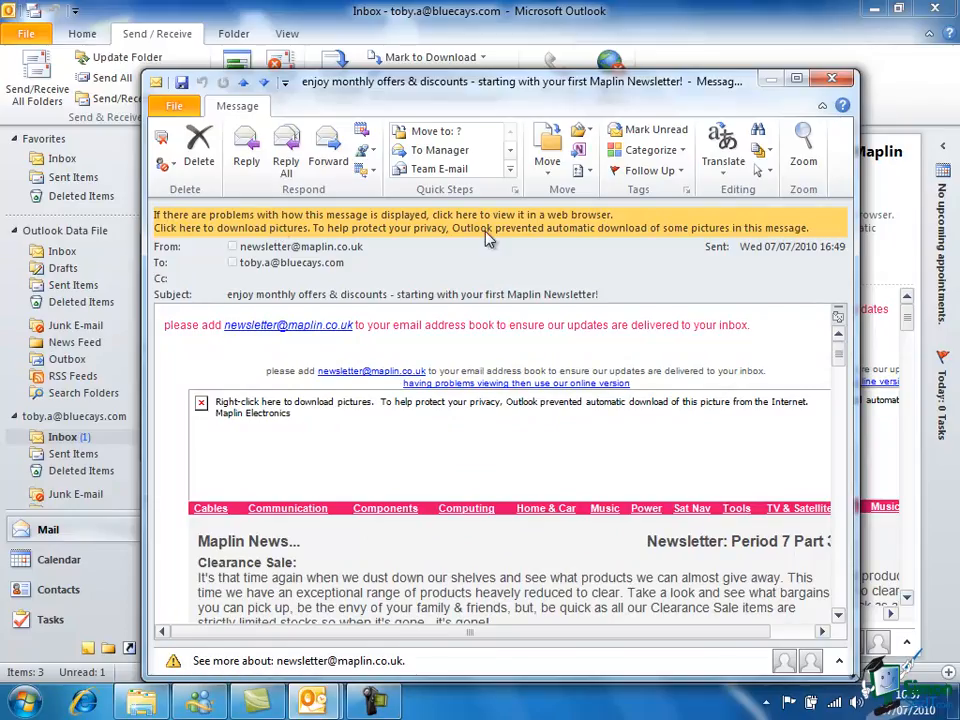
Download the blocked pictures in the newsletter, look through its product offers, and close the message.
click(245, 229)
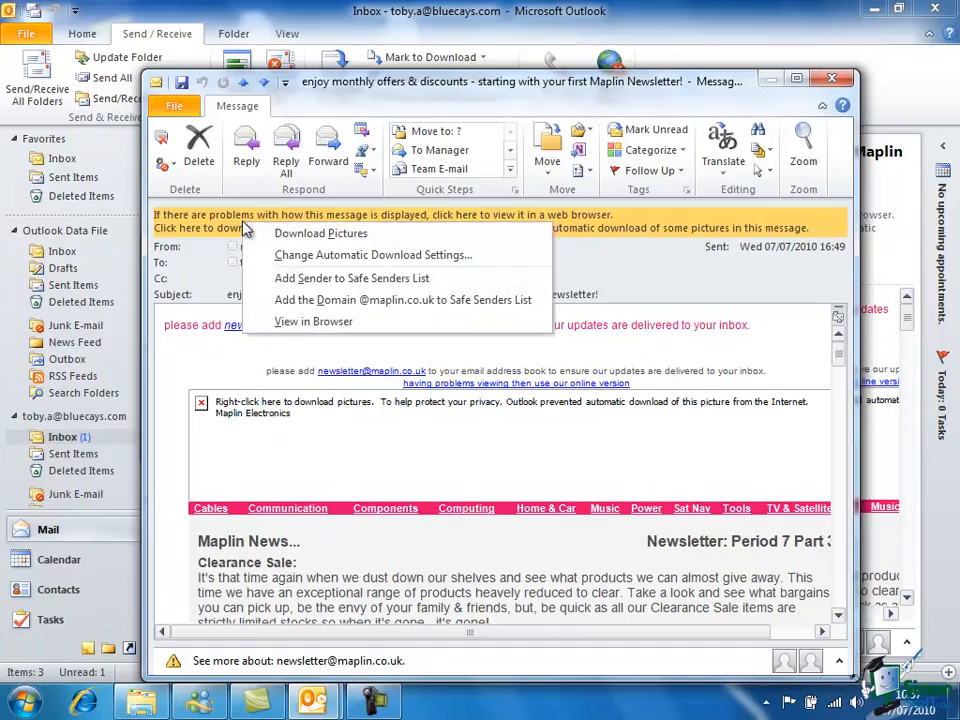
click(317, 234)
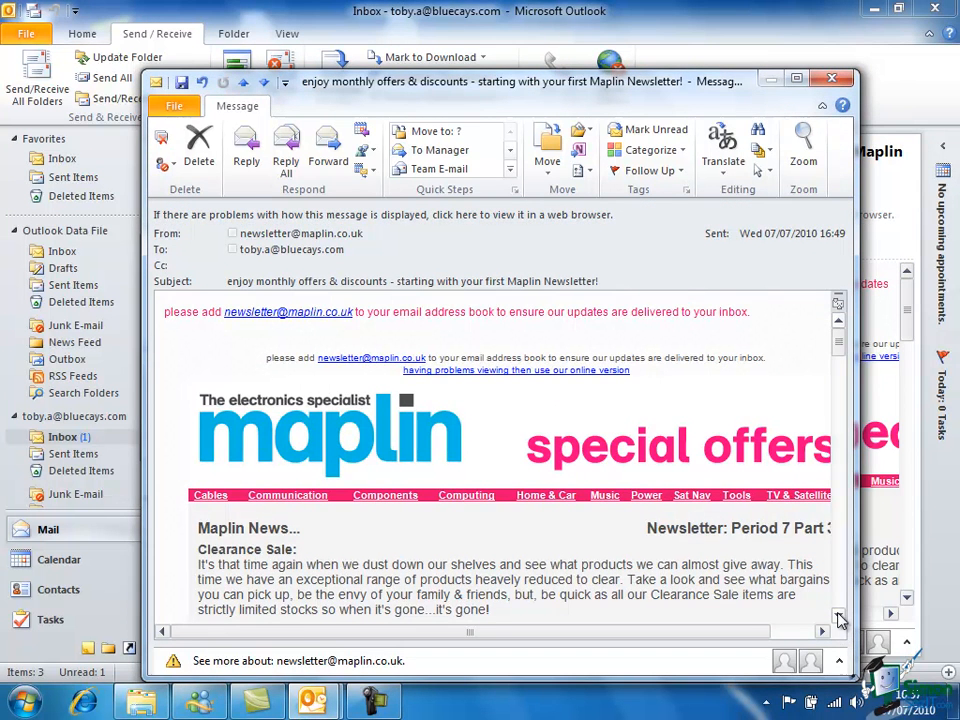
click(839, 617)
scroll(839, 617, down, 6)
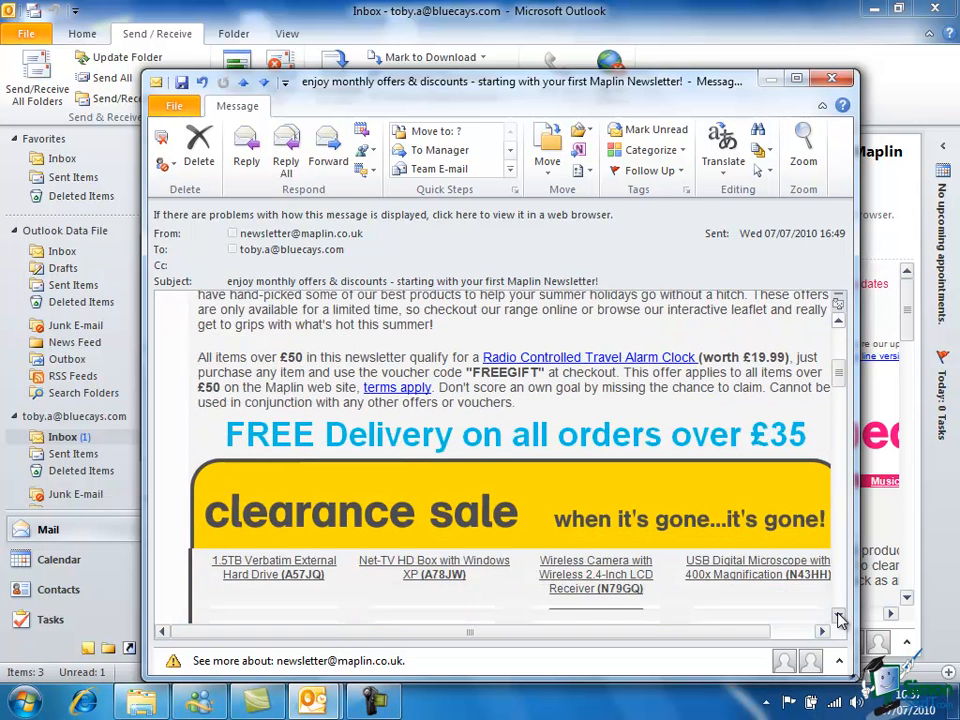
scroll(839, 617, down, 10)
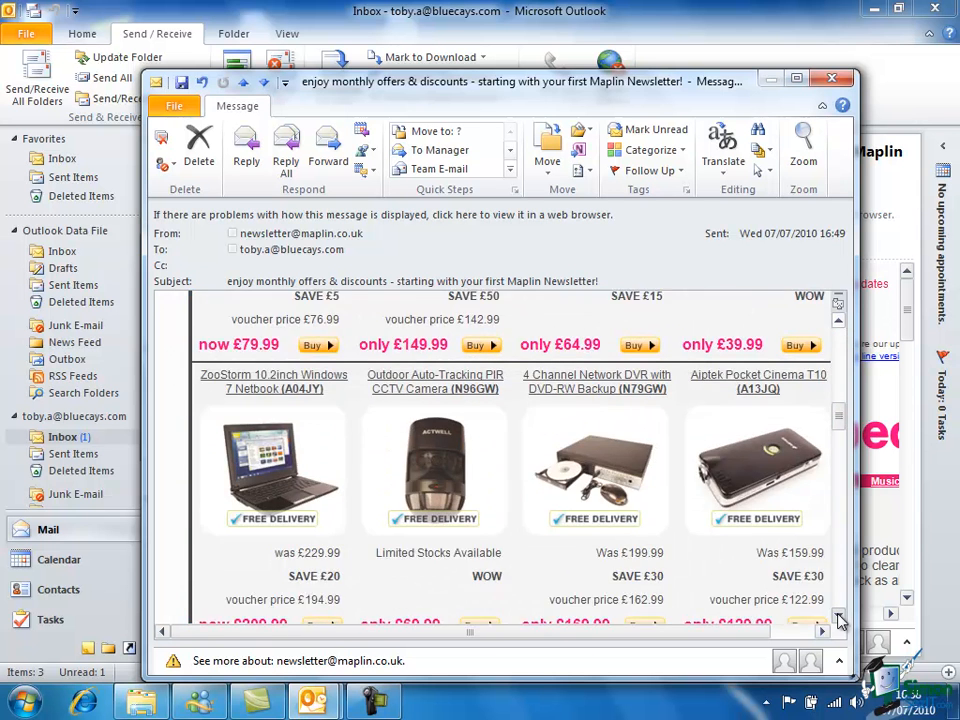
scroll(839, 617, down, 5)
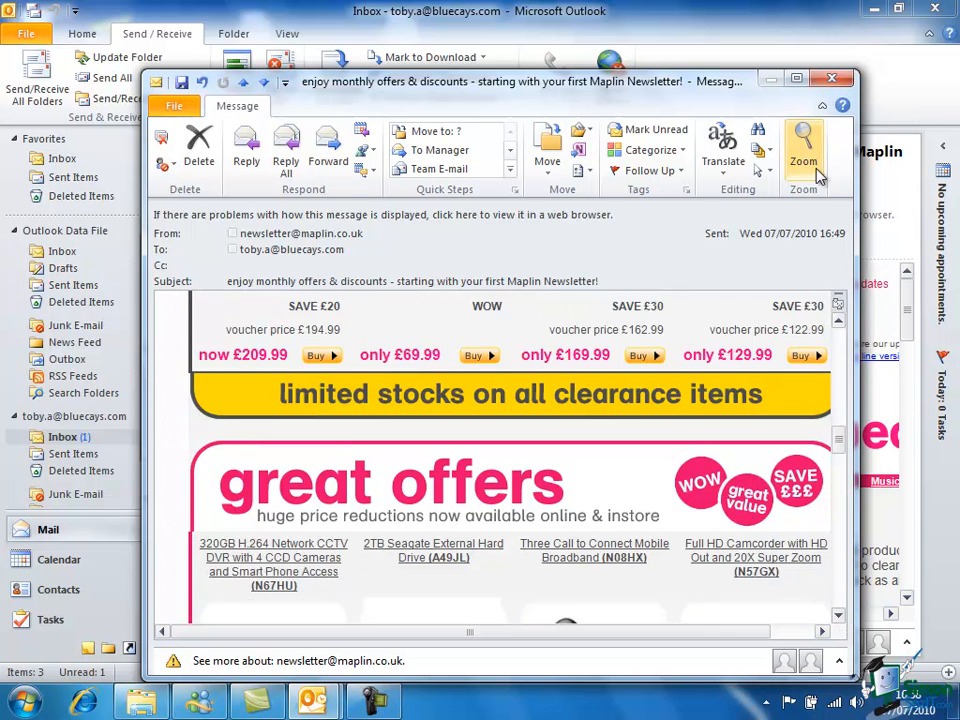
click(832, 80)
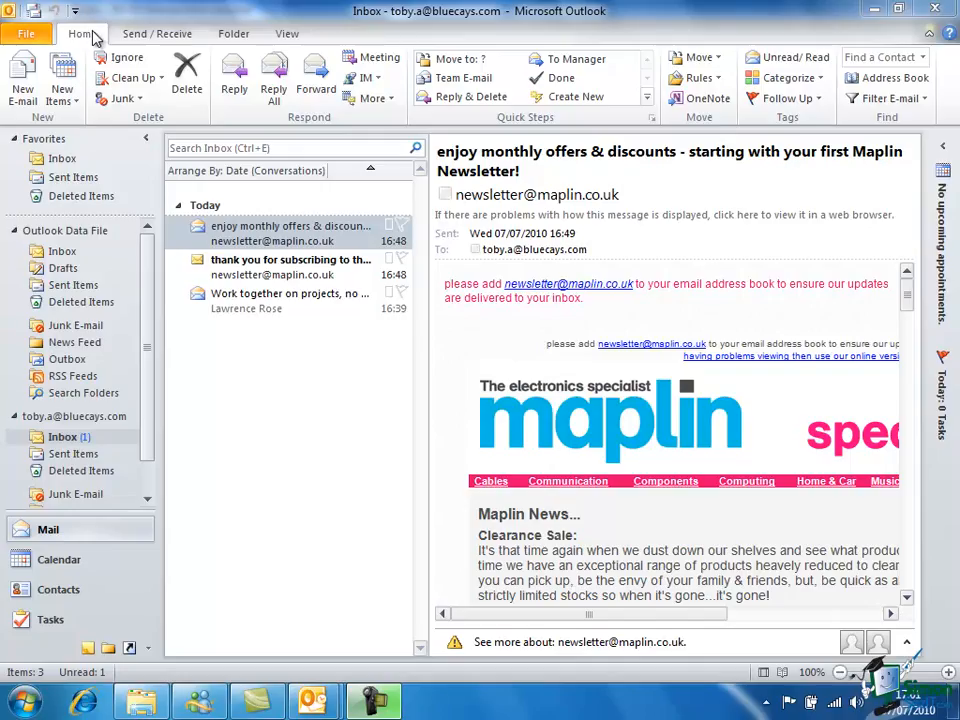
Create a new e-mail with the subject "Dinner Thursday ?" and address it to the suggested contact starting with "l".
click(22, 78)
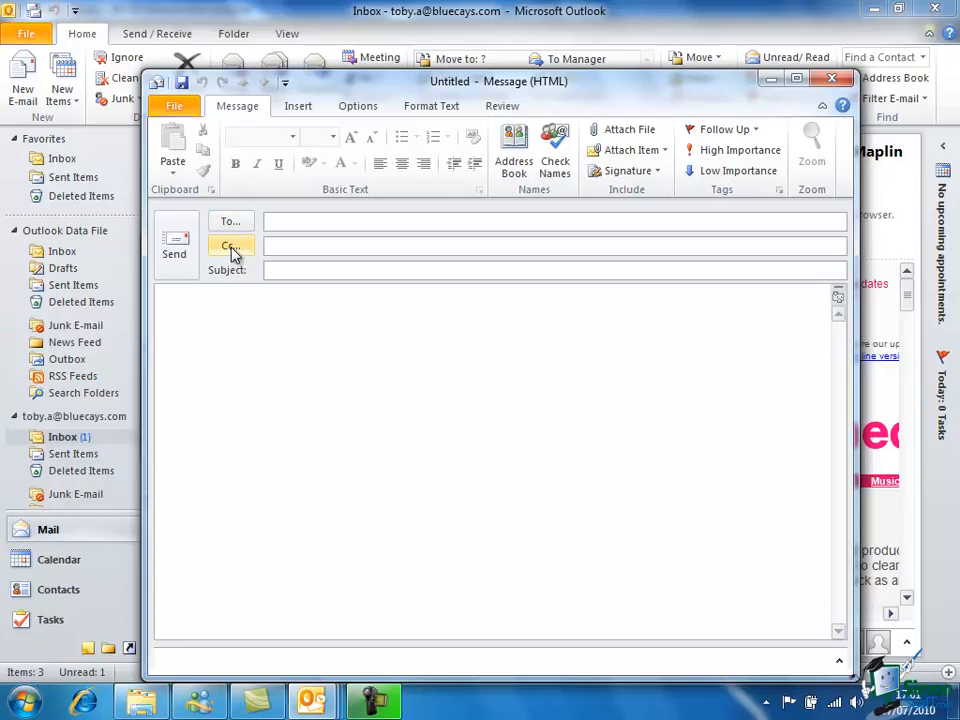
click(287, 271)
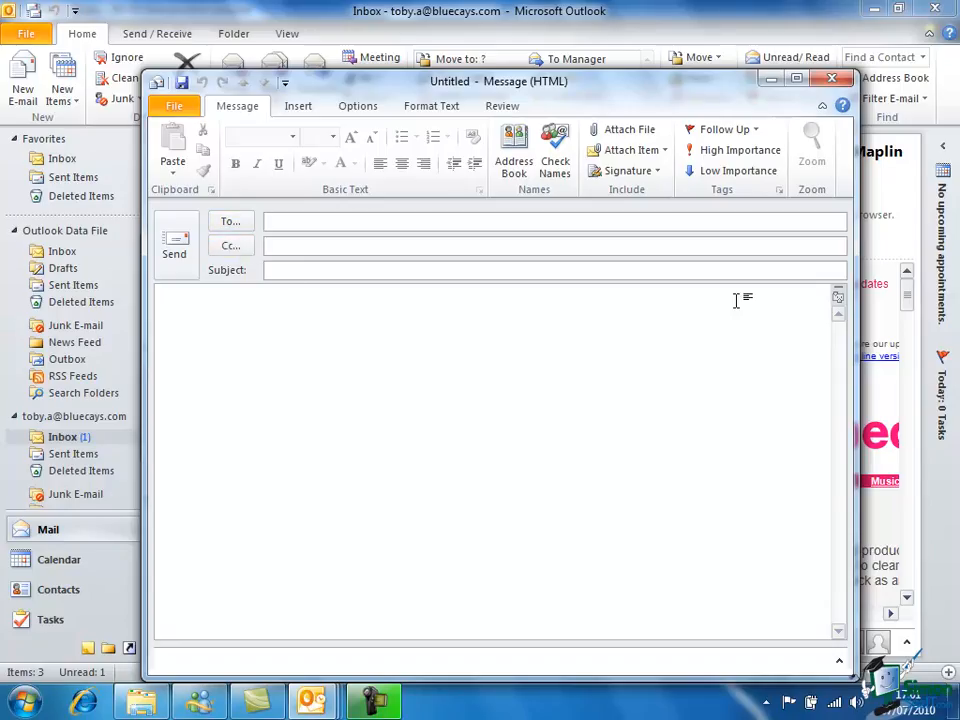
text(Dinner Th)
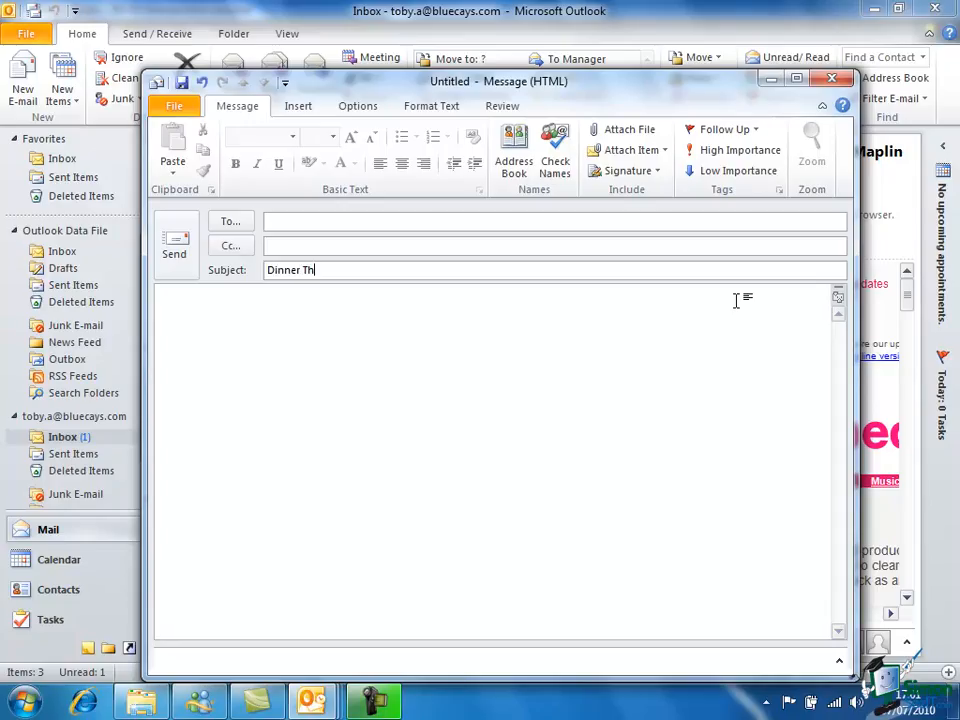
text(ursday ?)
click(286, 222)
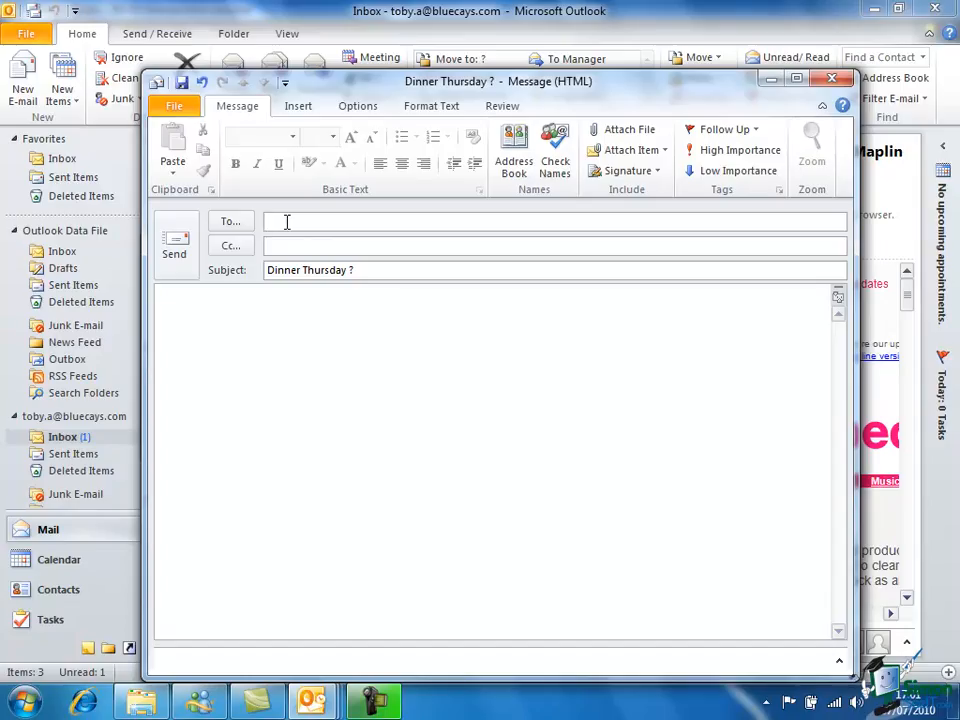
text(l)
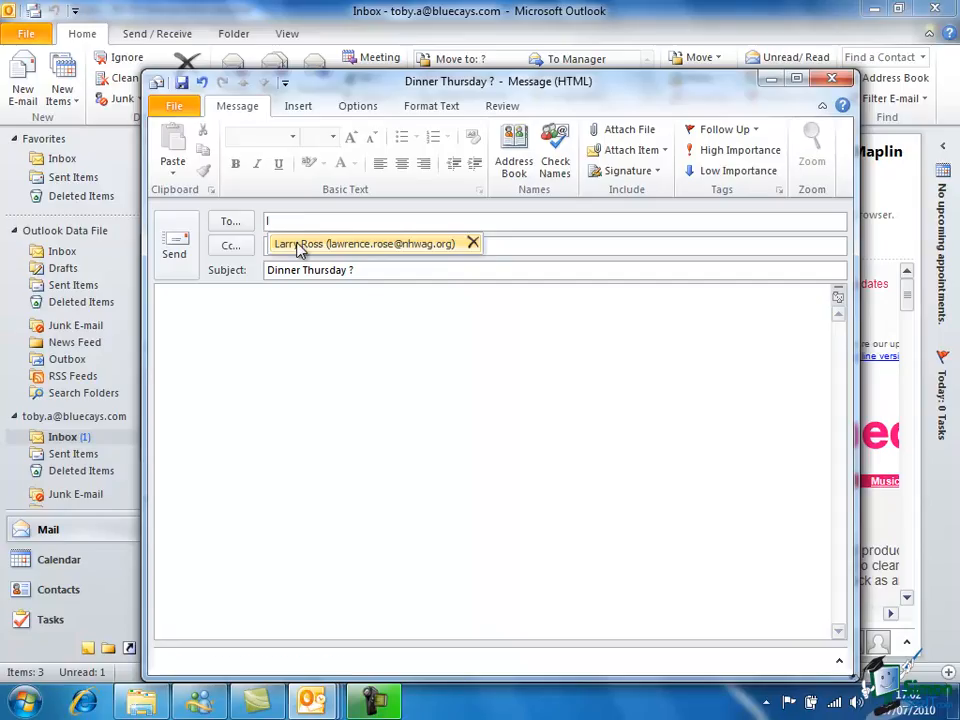
click(300, 244)
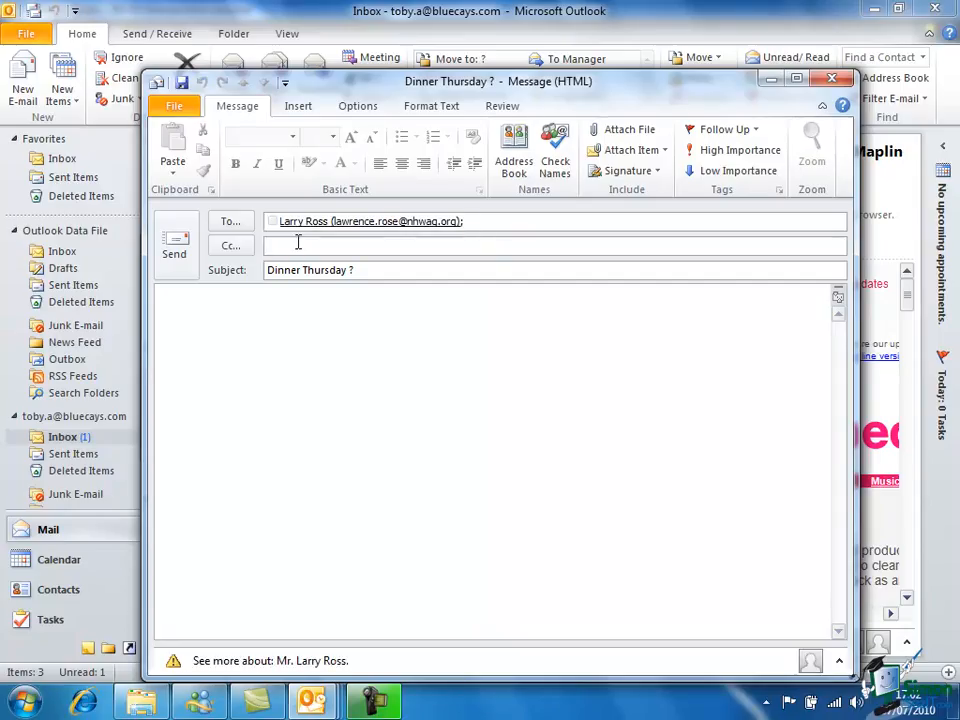
Write a greeting, "How about dinner at my house tomorrow?" and a "Cheers" sign-off with the sender's first name, and send the message.
click(197, 311)
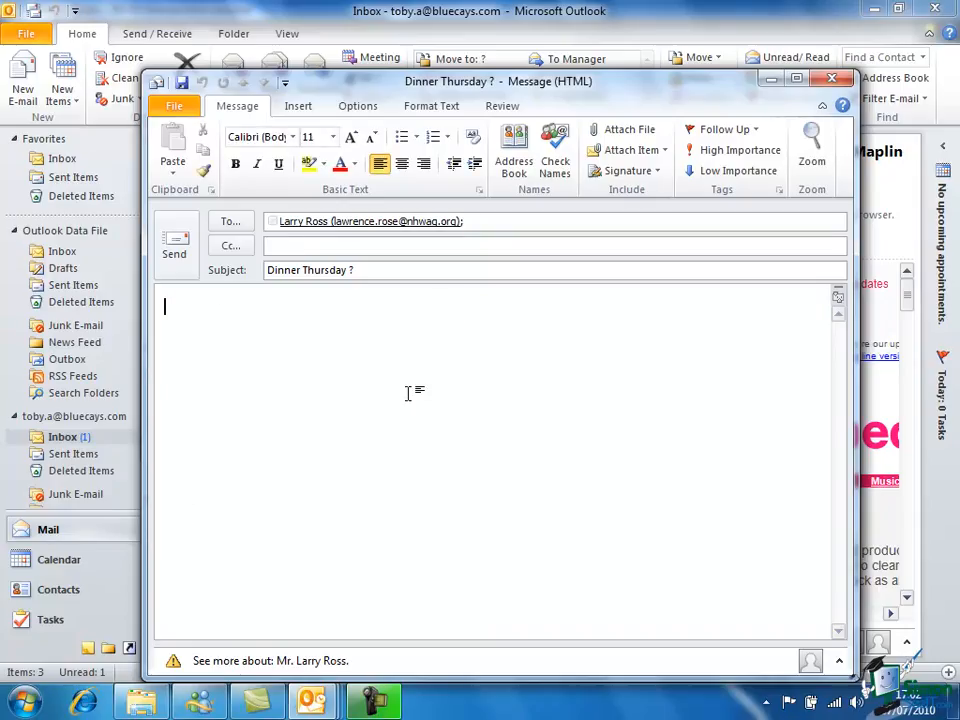
text(Hi Larry)
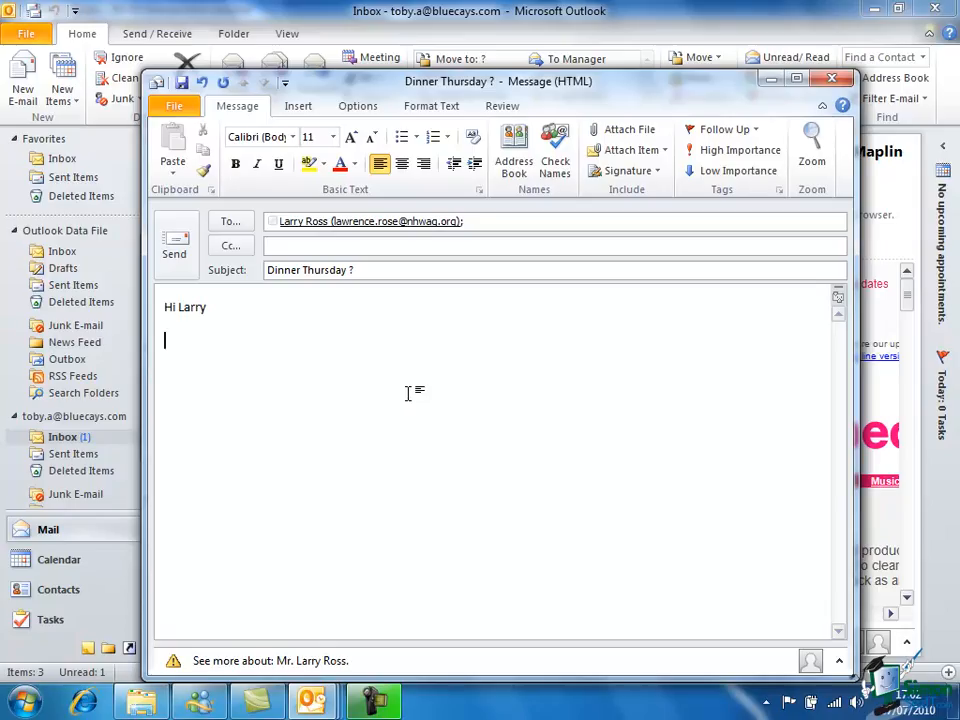
text(How about diinn)
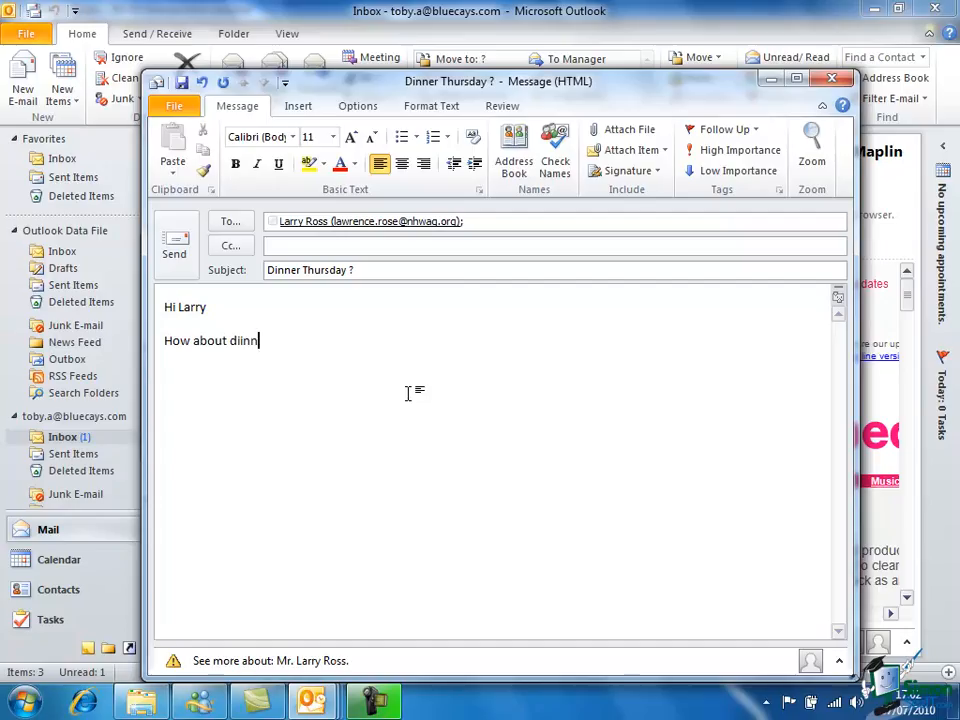
text(er at my house tomorrow?  )
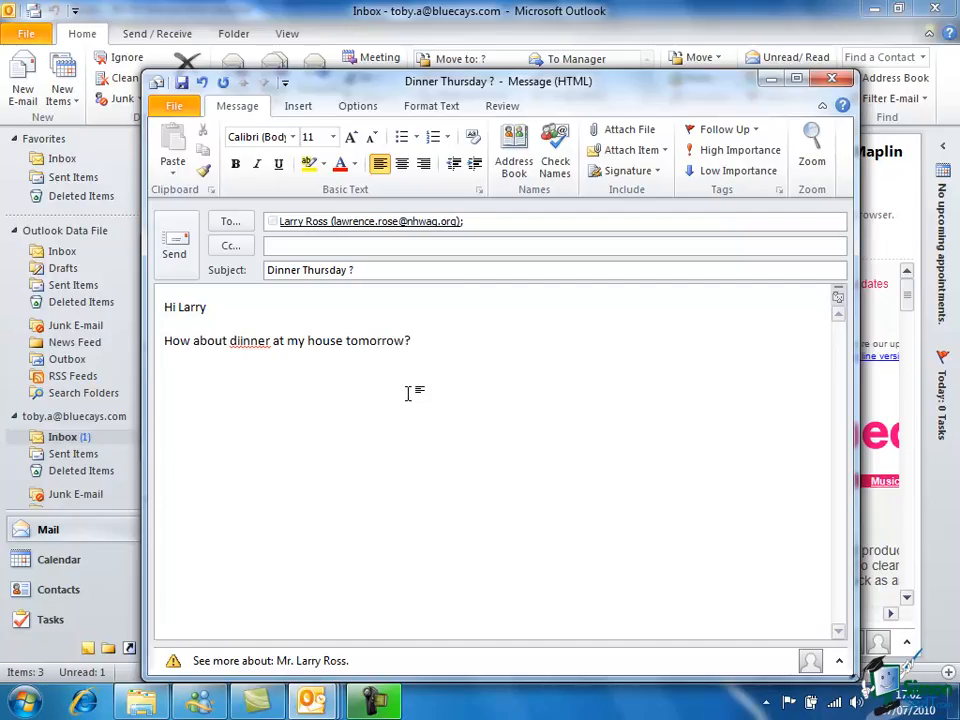
text(Cheers )
text(Toby)
click(245, 341)
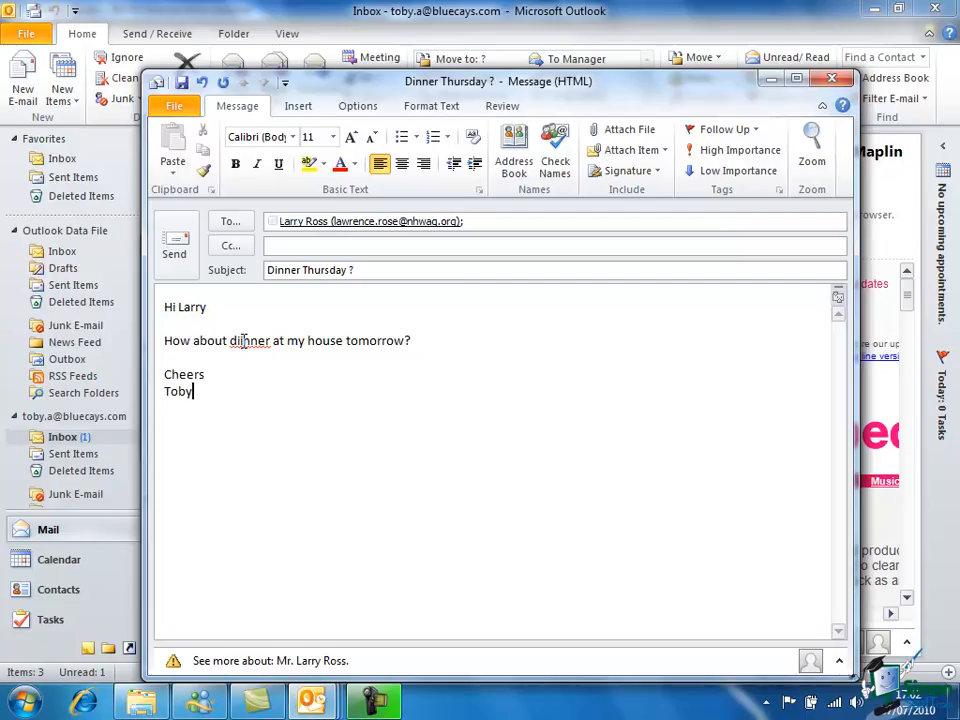
key(BackSpace)
key(BackSpace)
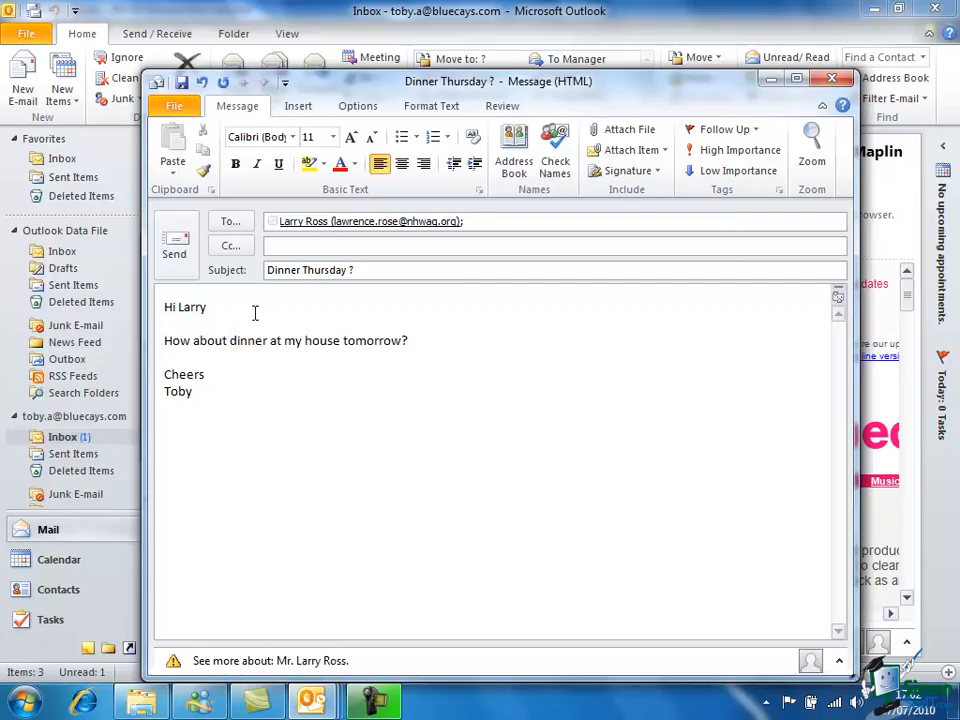
click(175, 245)
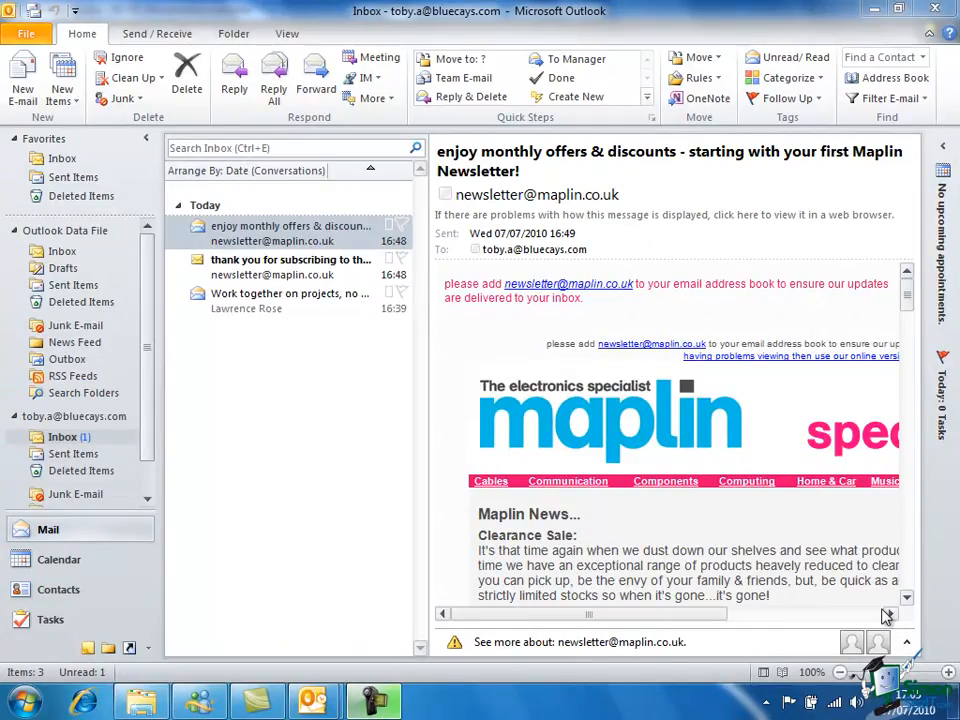
Open the "Work together on projects" message and start a reply to its sender, allowing the external content to download.
click(251, 306)
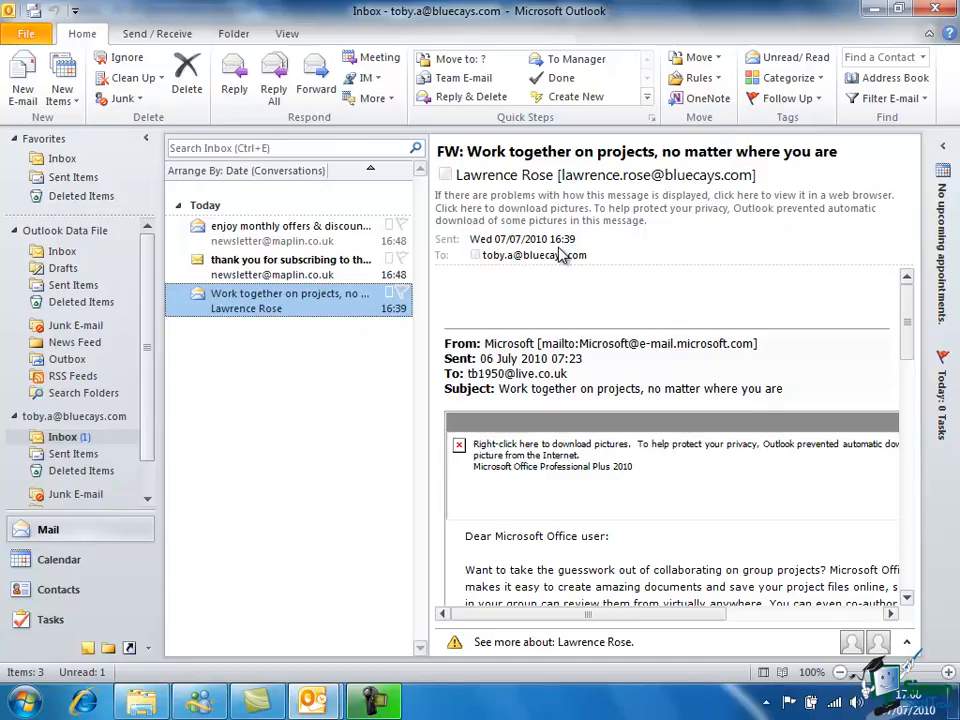
double_click(272, 306)
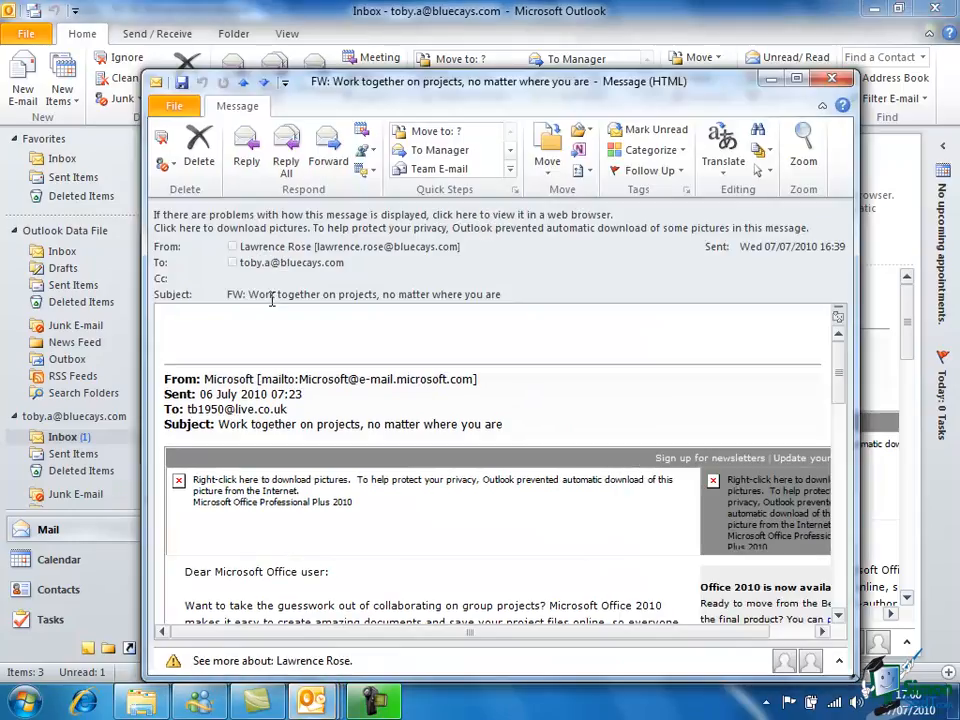
click(248, 150)
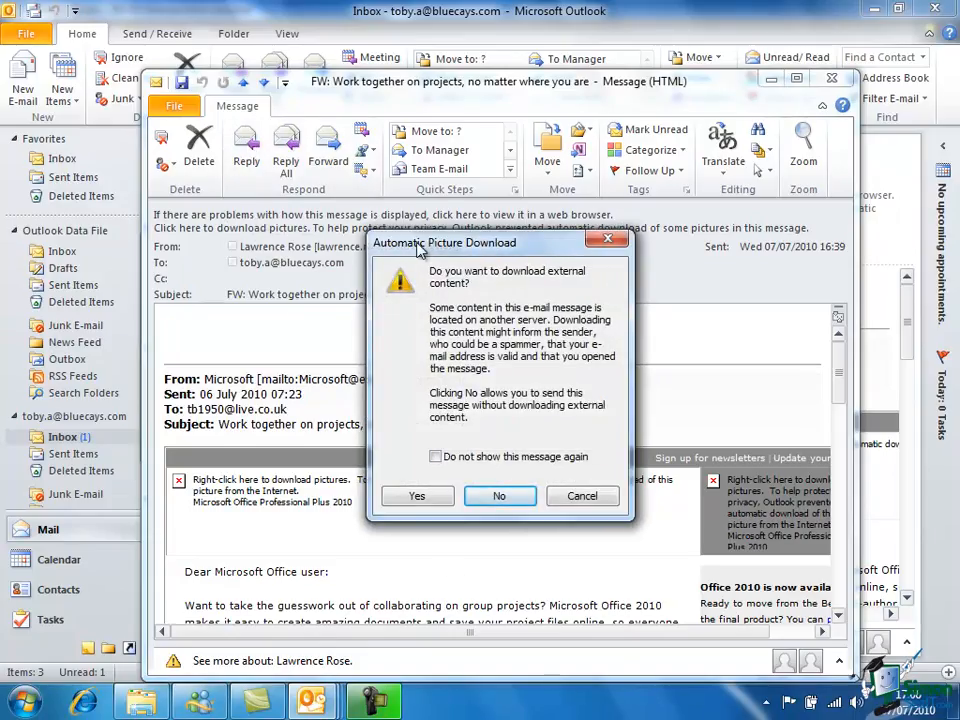
click(413, 497)
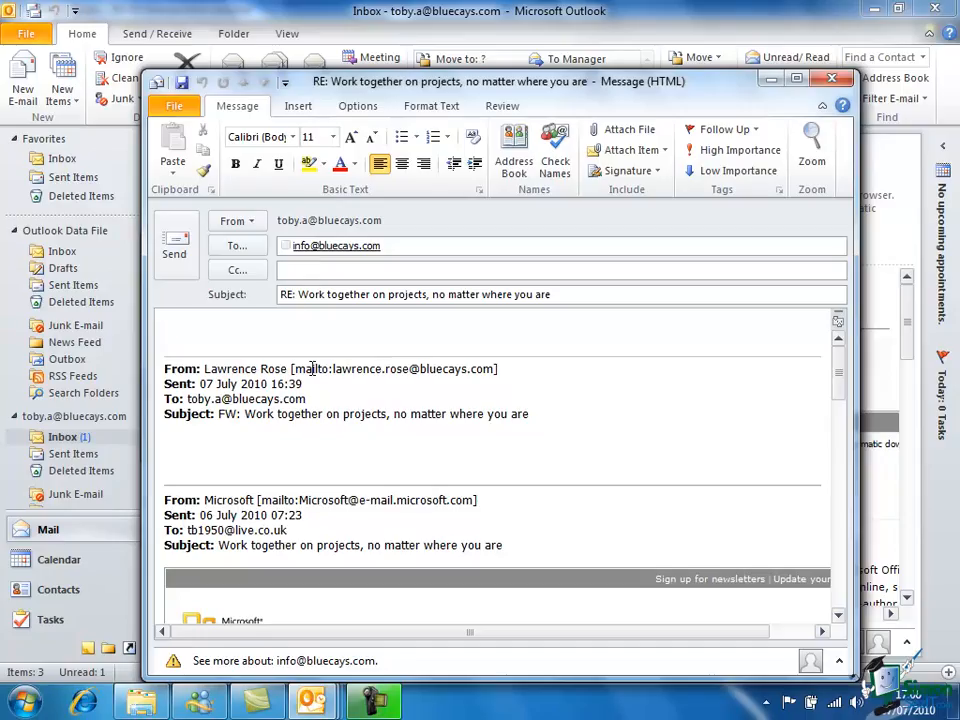
Write the reply with a greeting, "Got the message – let's discuss over dinner tomorrow." and a "Regards" sign-off with the sender's first name.
text(Hi Larry)
key(Return)
key(Return)
text(G)
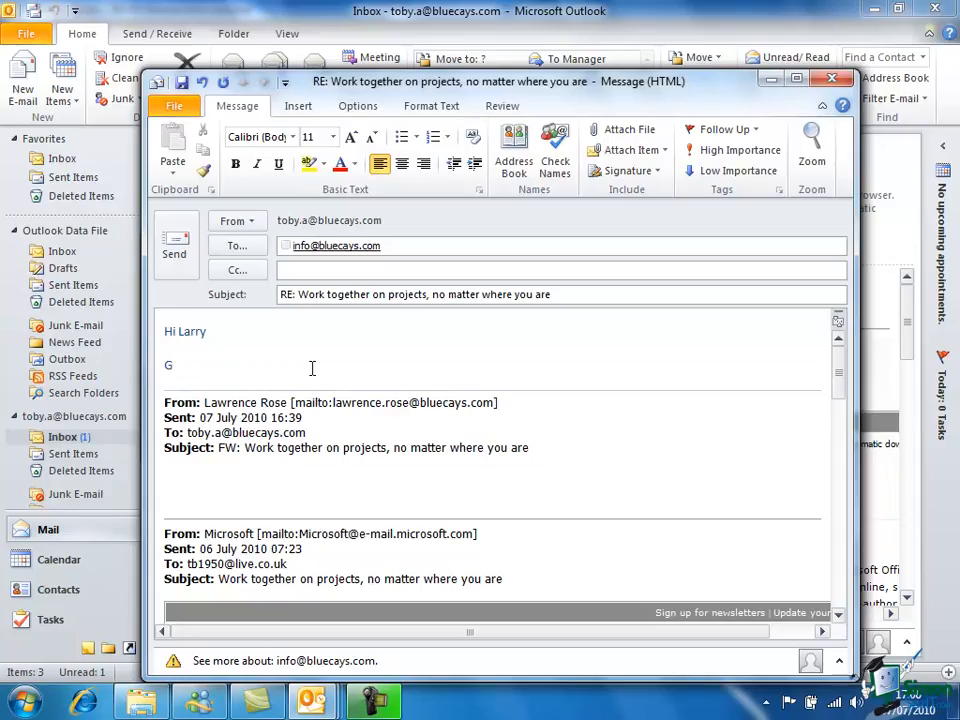
text(ot the message)
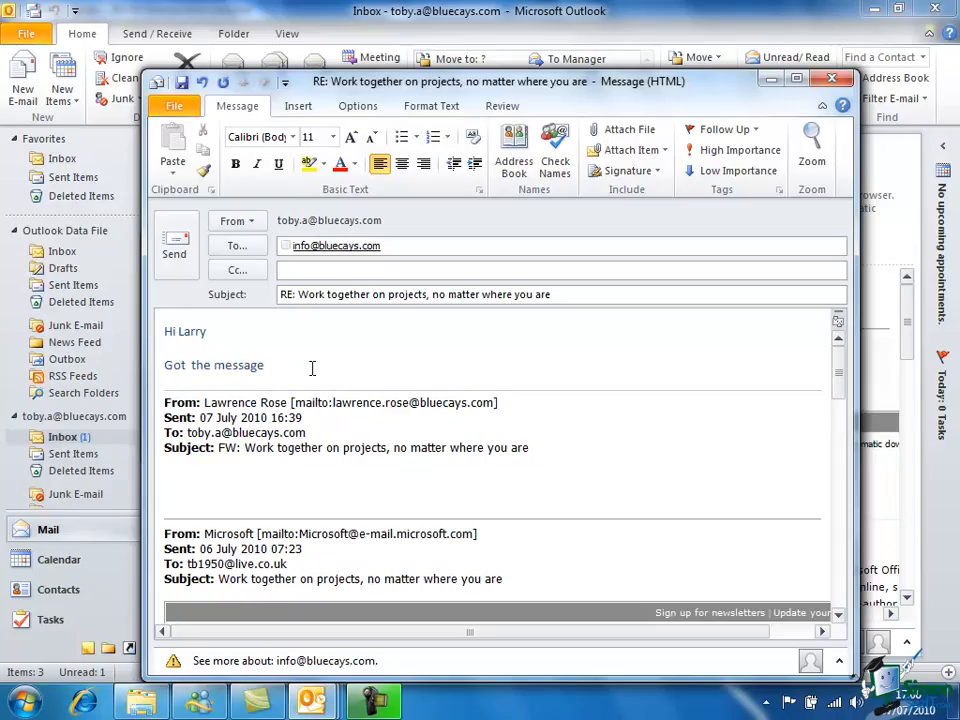
text( - let's )
text(discuss ove)
text(r dinne)
text(r tomorrow.)
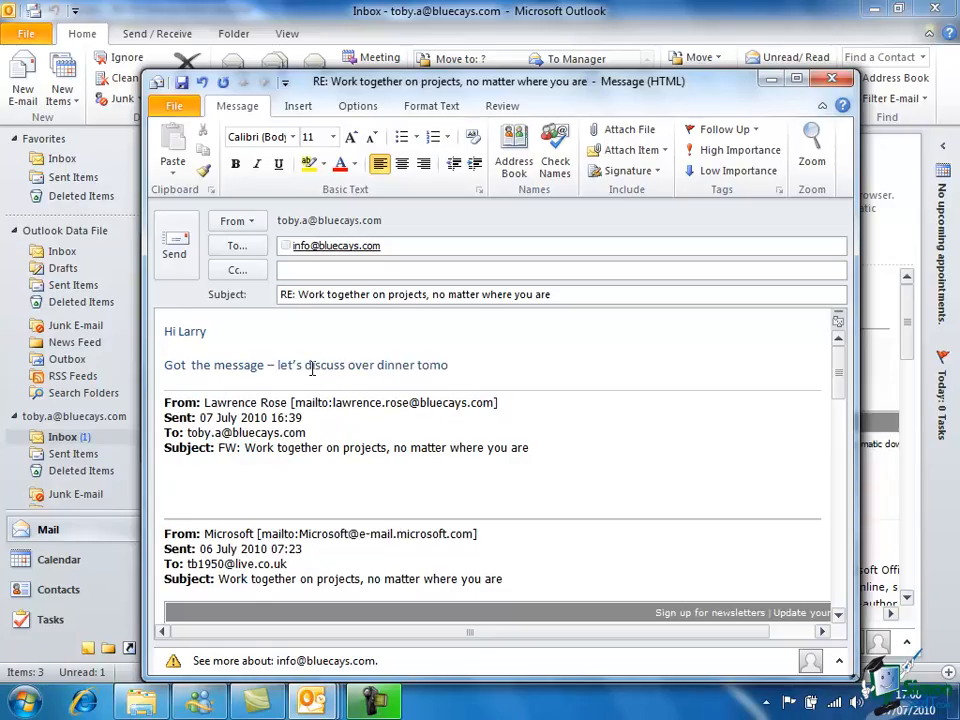
key(Return)
key(Return)
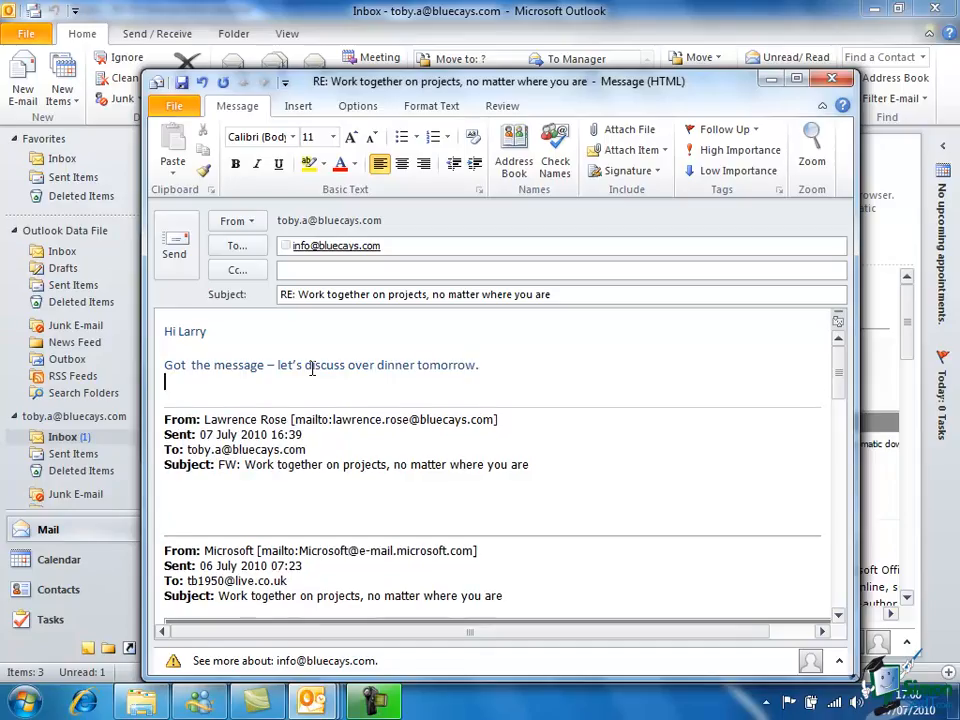
text(Regards)
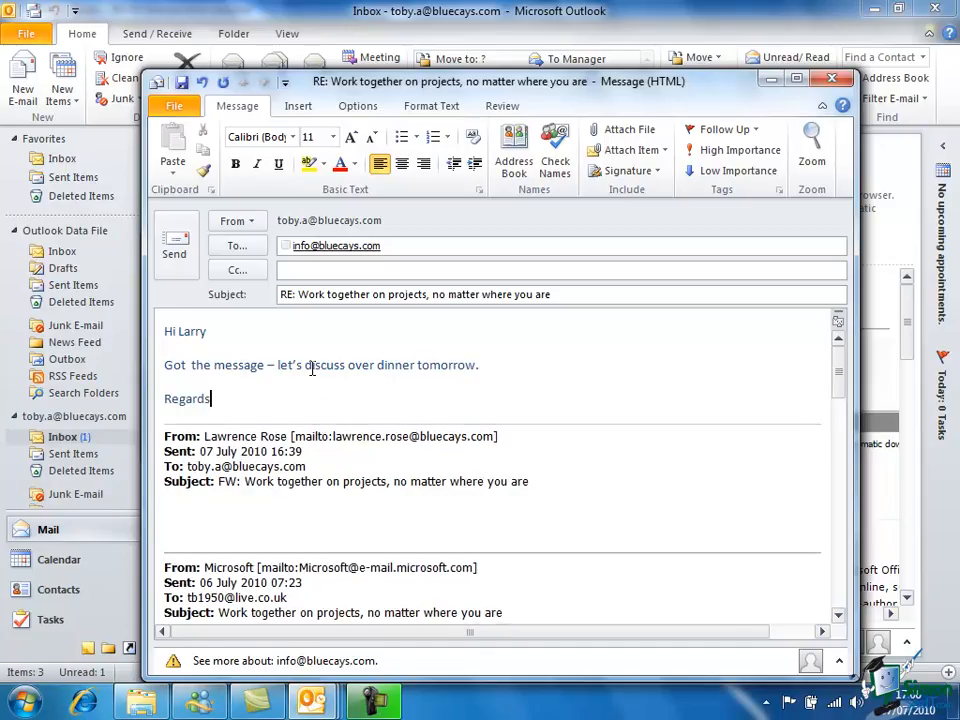
key(Return)
text(Toby)
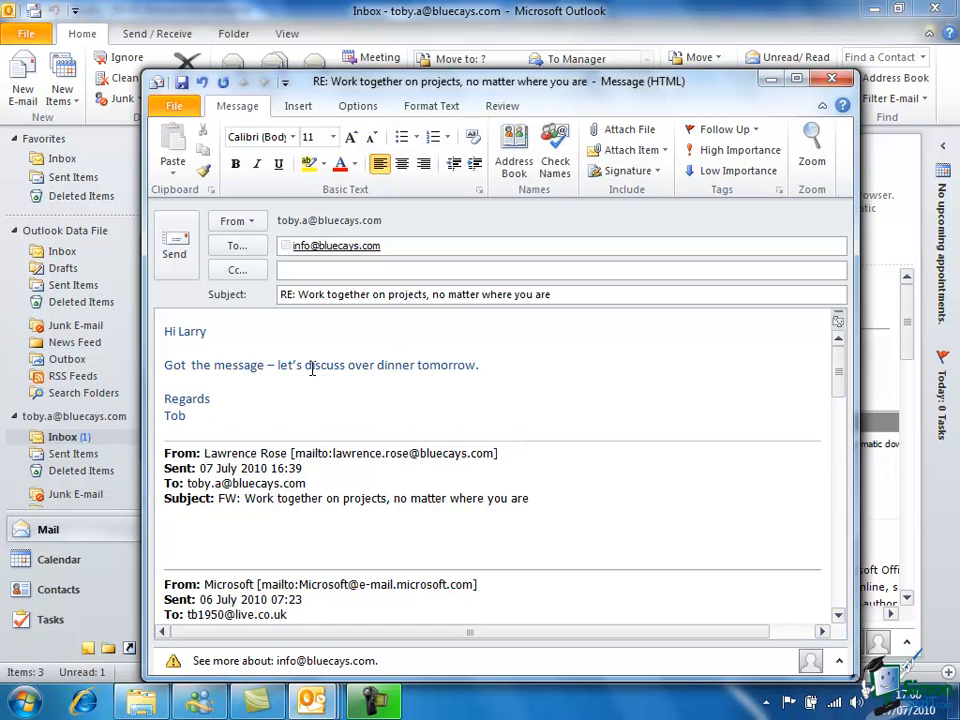
Send the reply to the "Work together on projects" message and close the original message.
click(180, 247)
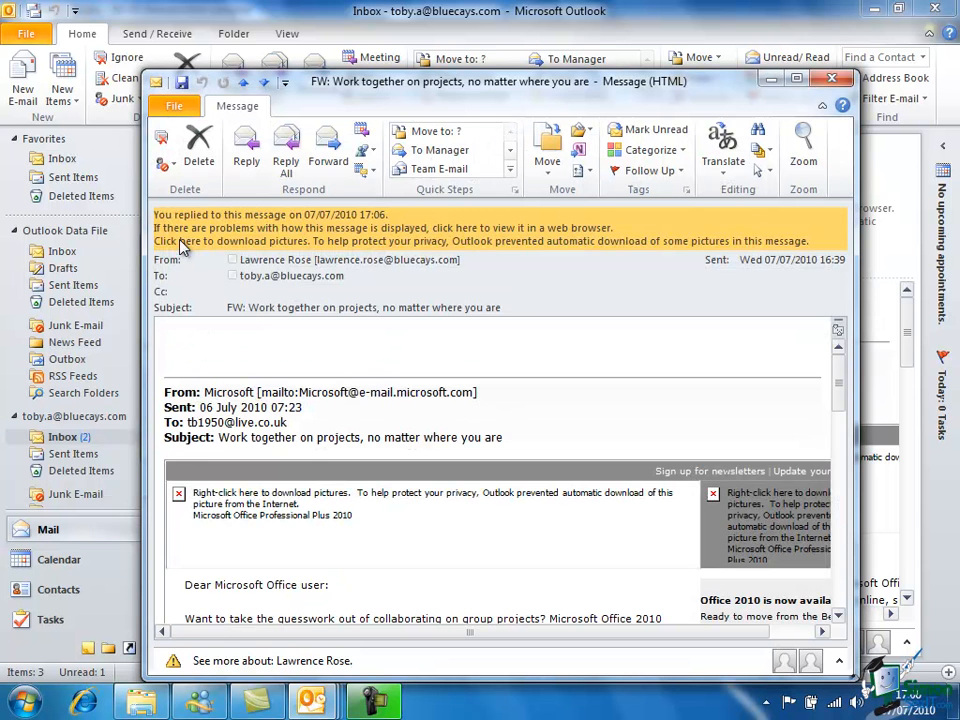
click(833, 79)
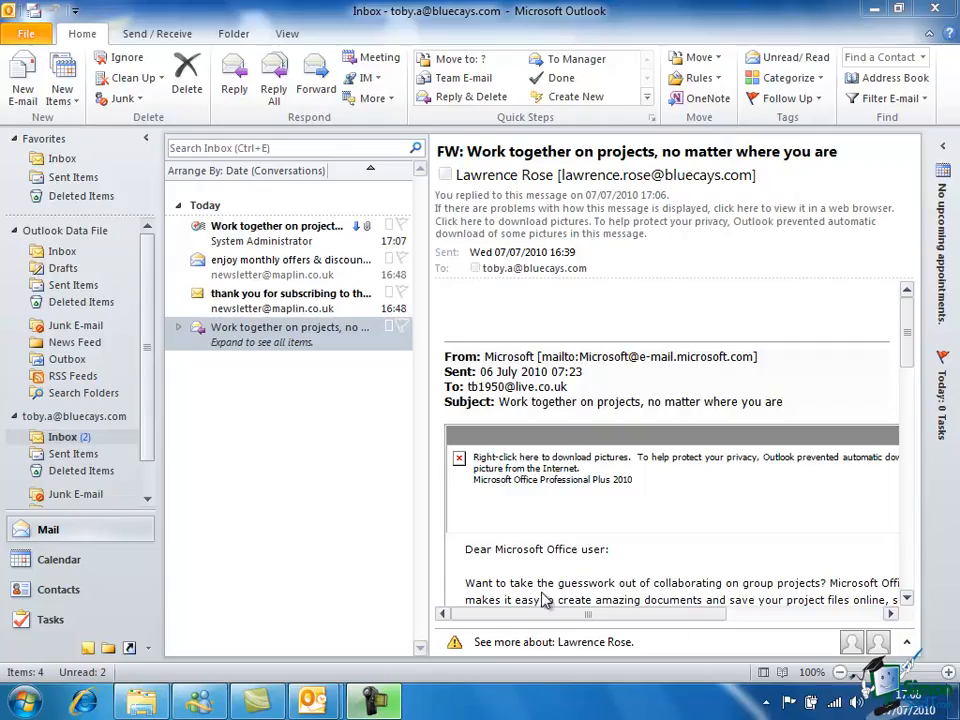
Check the account's Sent Items folder, viewing the sent project reply and the "Dinner Thursday ?" message.
click(60, 455)
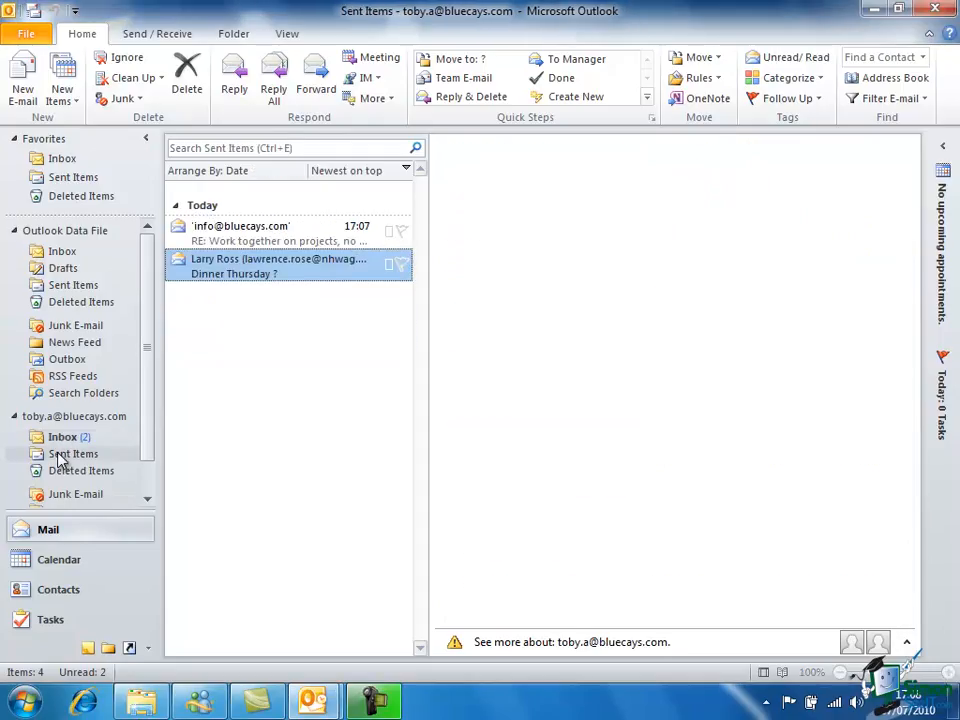
click(285, 241)
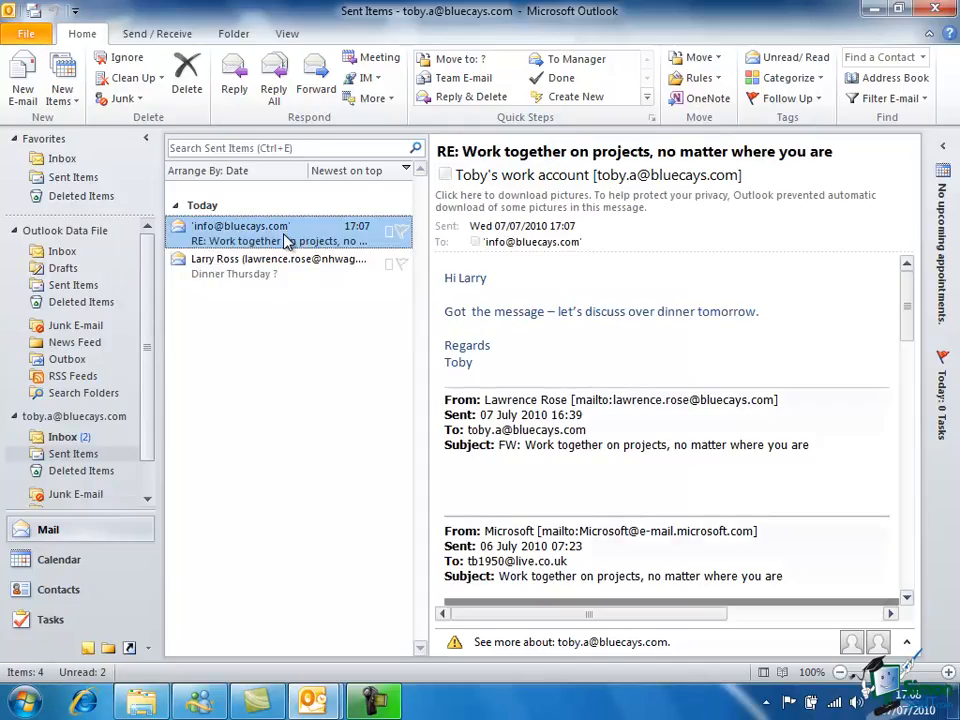
click(280, 272)
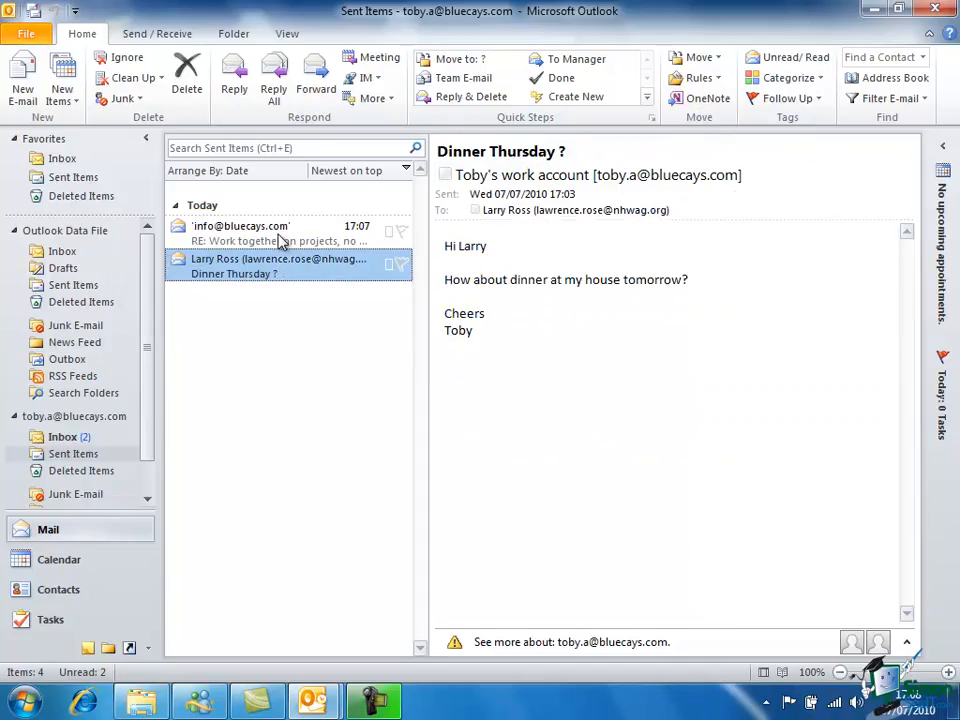
click(279, 242)
click(277, 268)
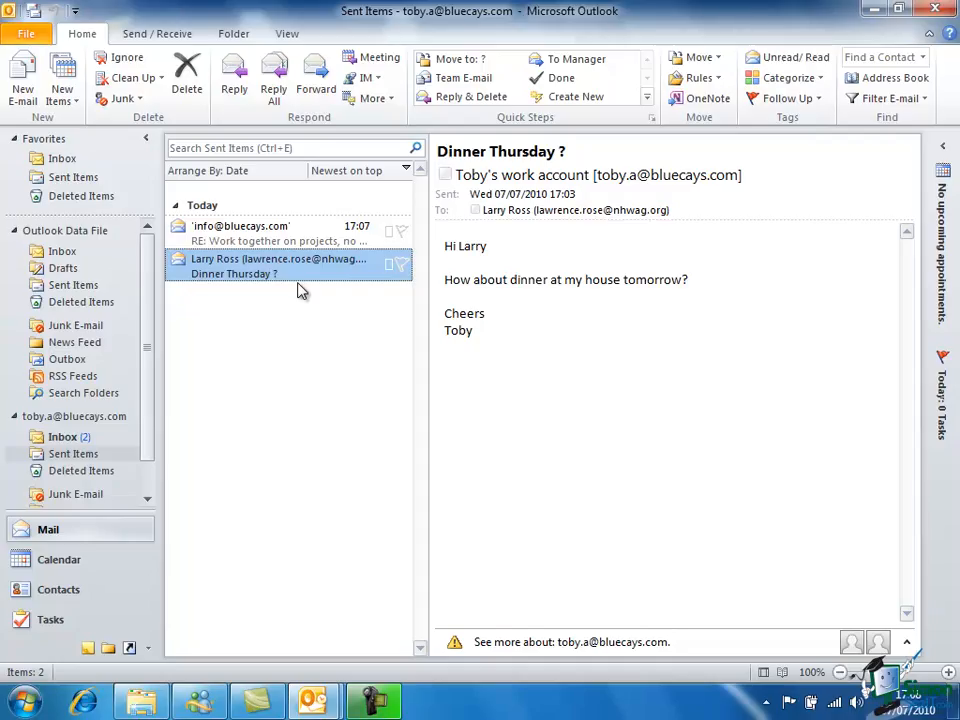
click(270, 242)
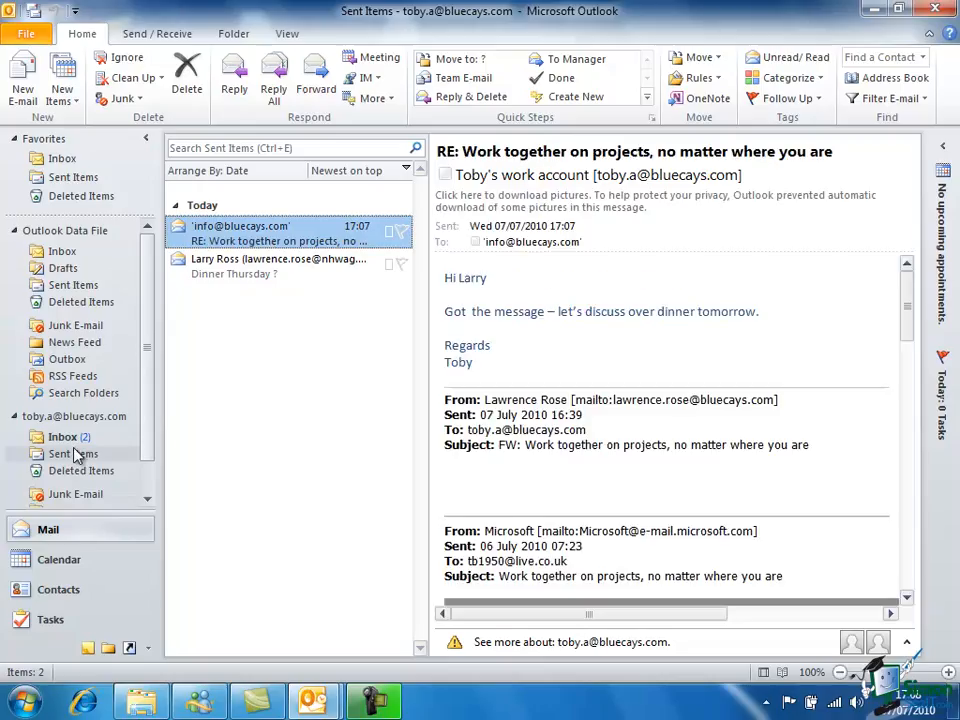